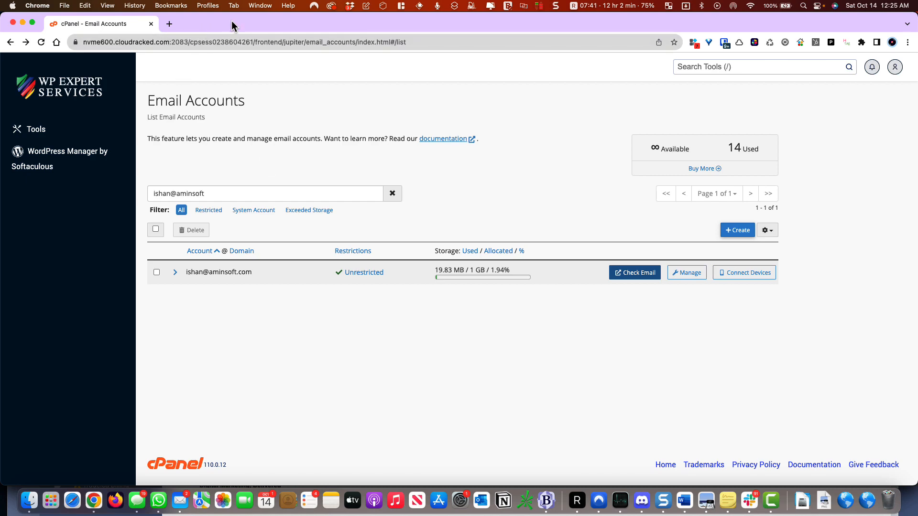
- Check the custom-domain email account listed on cPanel's Email Accounts page, then return to the Gmail inbox
double_click(249, 21)
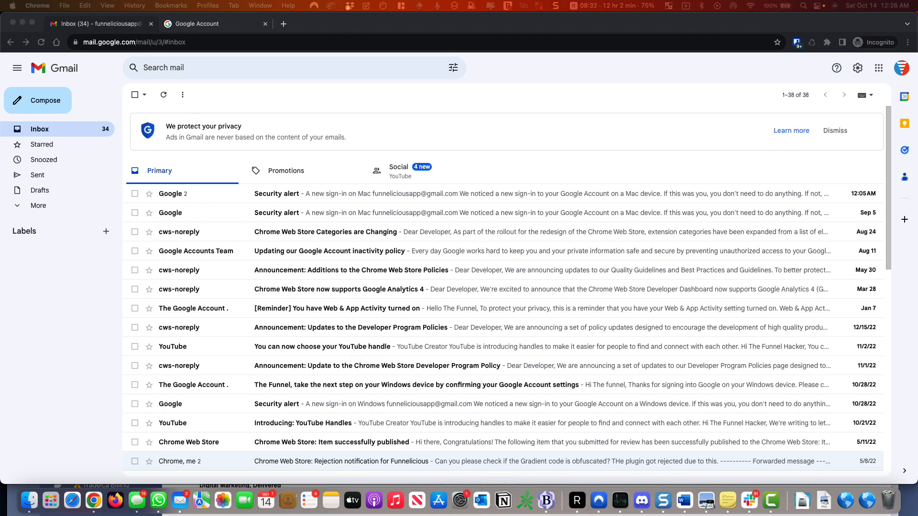
left_click_drag(0, 119, 755, 30)
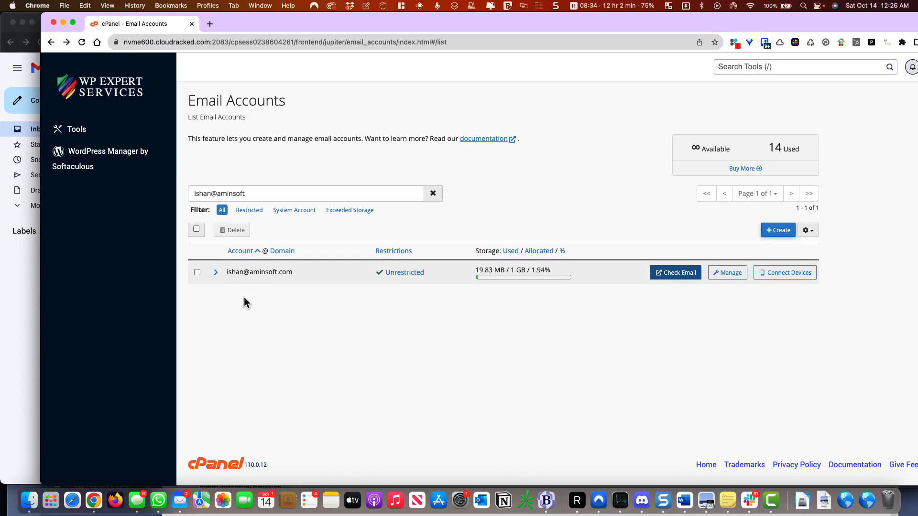
left_click_drag(298, 273, 224, 272)
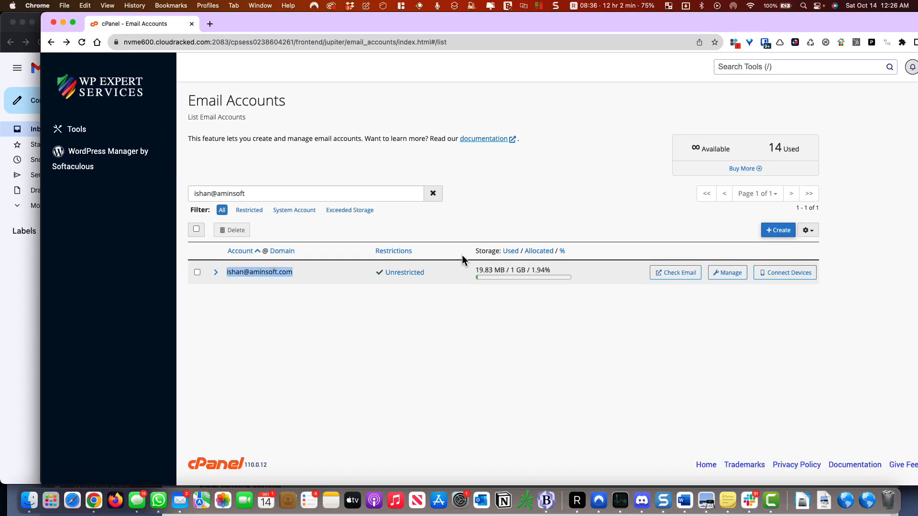
double_click(559, 25)
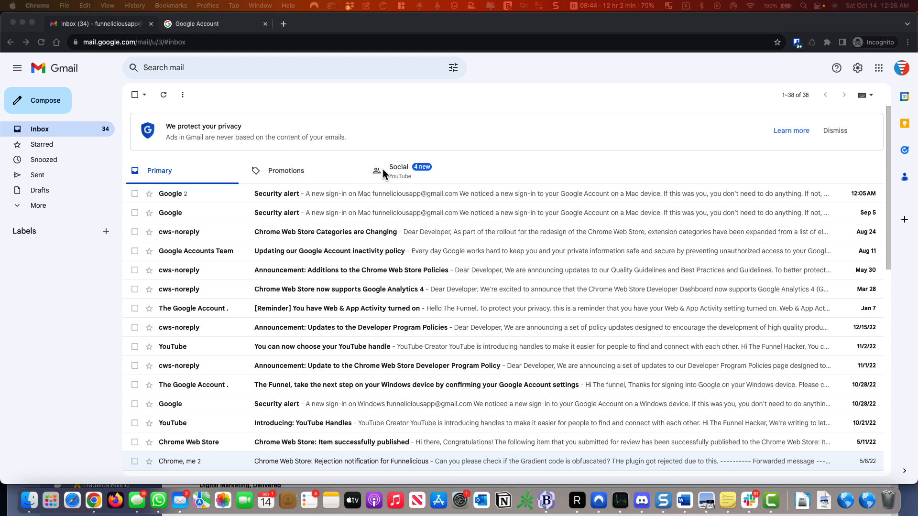
- Open Gmail's full settings at Accounts and Import, where sending as and checking mail from other accounts are configured
left_click(858, 73)
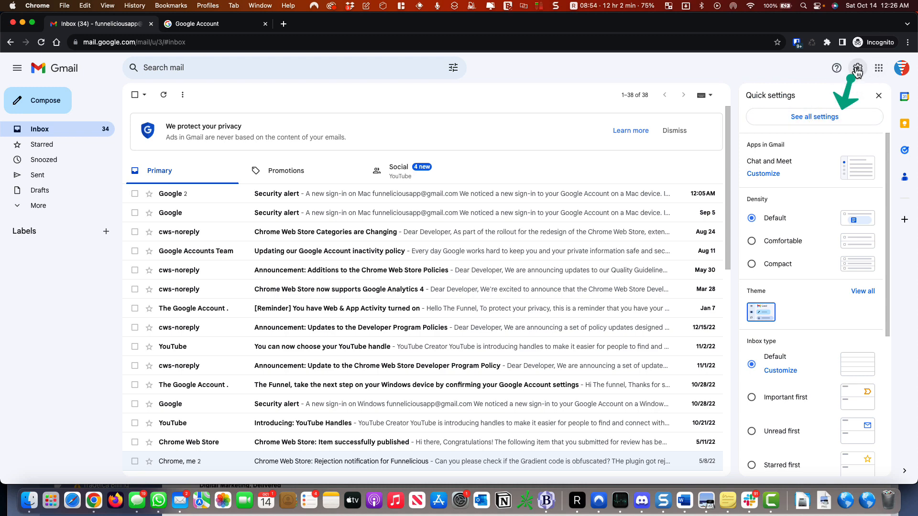
left_click(830, 120)
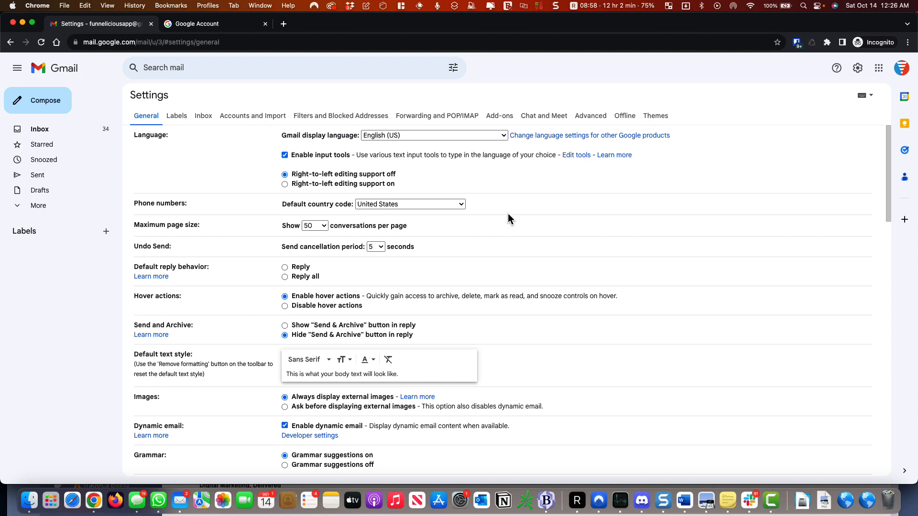
left_click(254, 118)
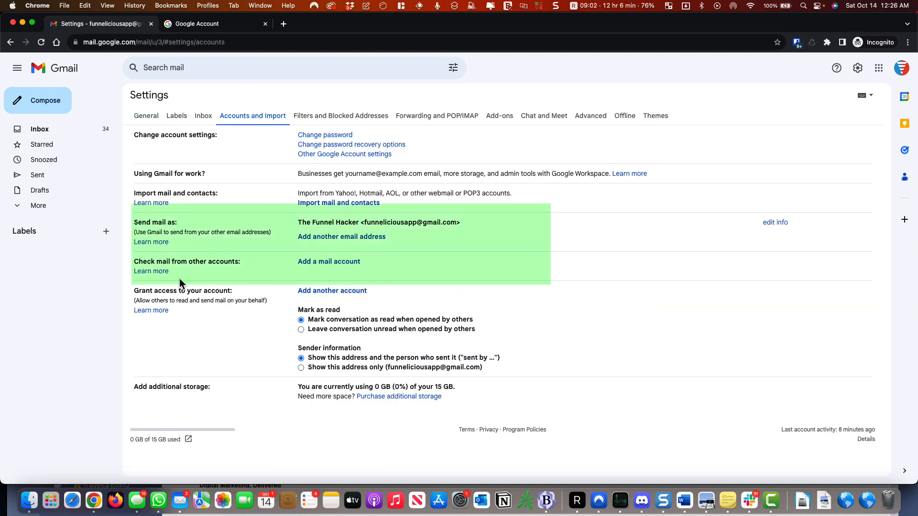
left_click_drag(132, 261, 212, 235)
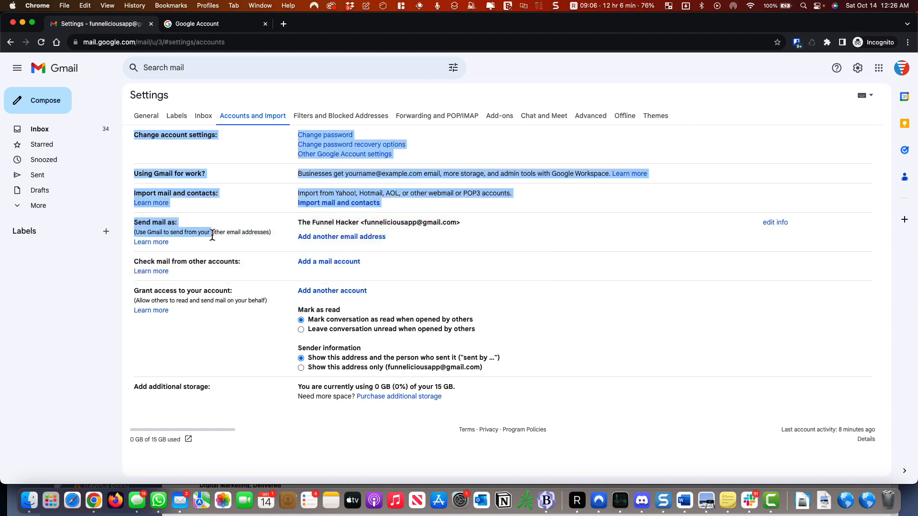
left_click(239, 243)
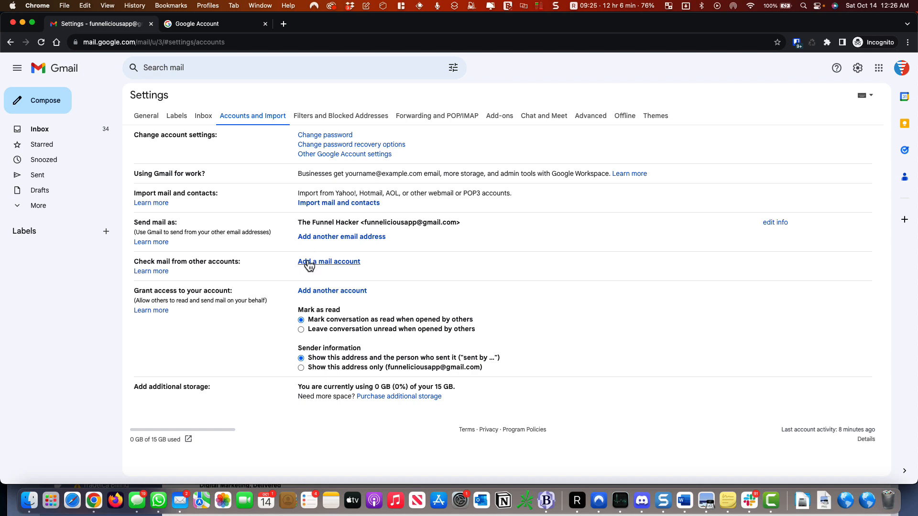
- Switch to the Google Account page at myaccount.google.com and open its Security section
left_click(197, 24)
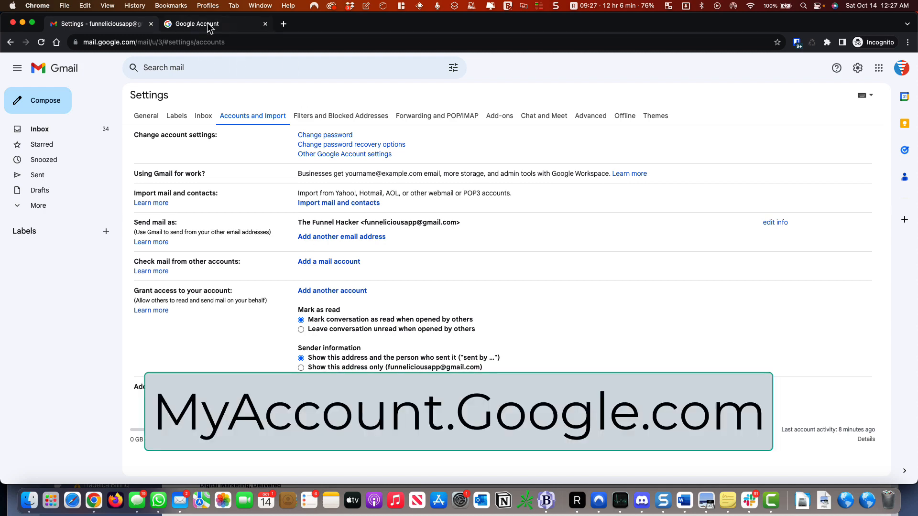
left_click(75, 42)
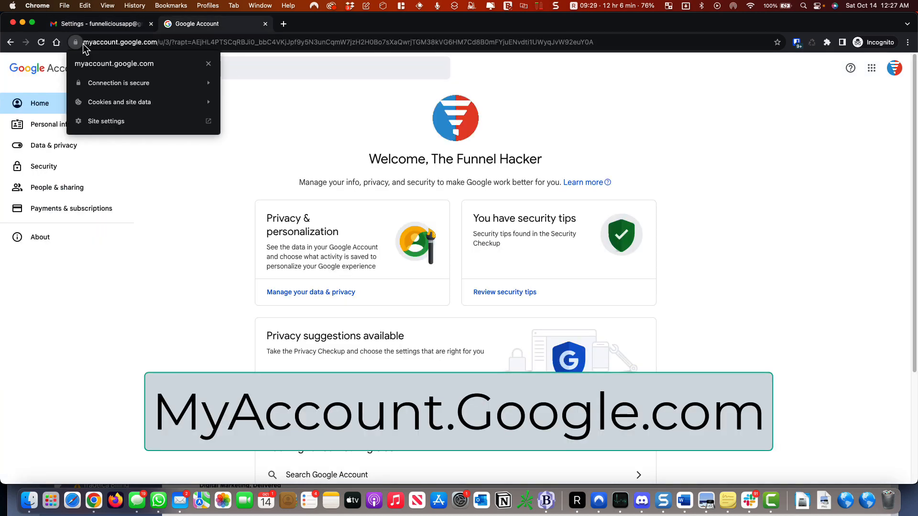
left_click(91, 42)
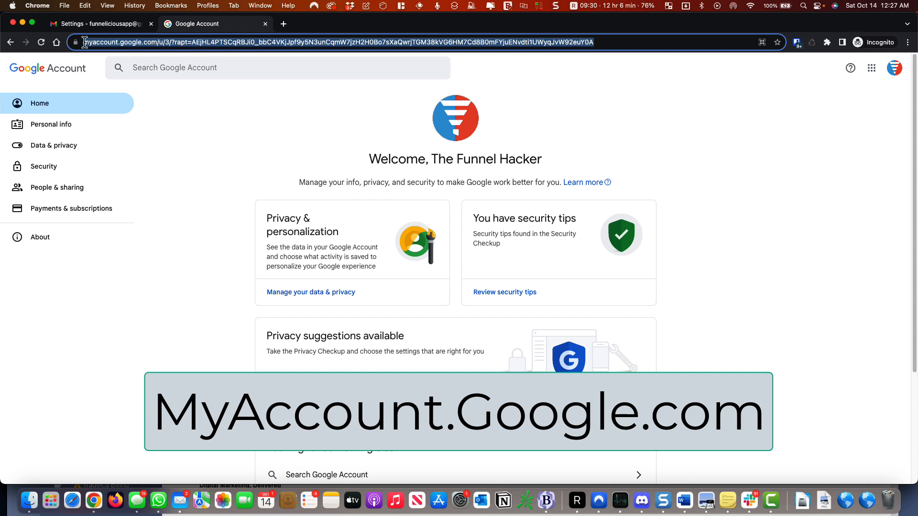
left_click(84, 42)
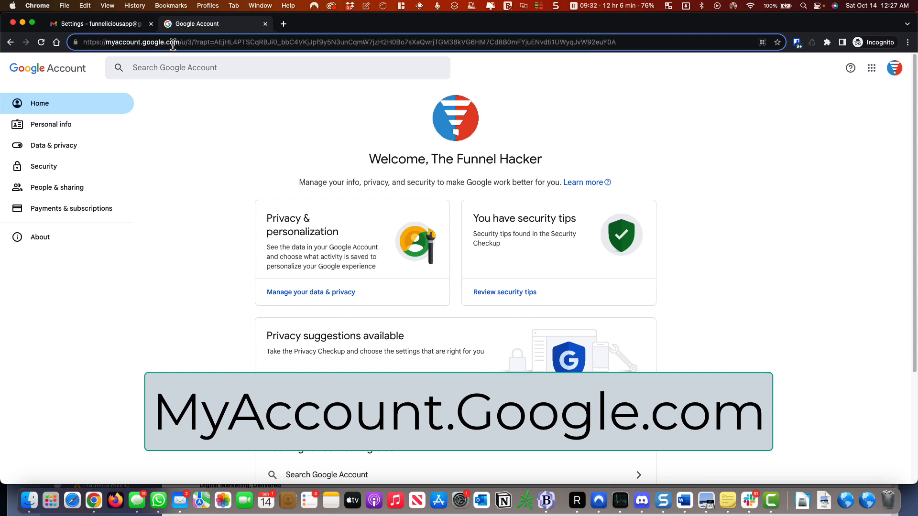
left_click(225, 145)
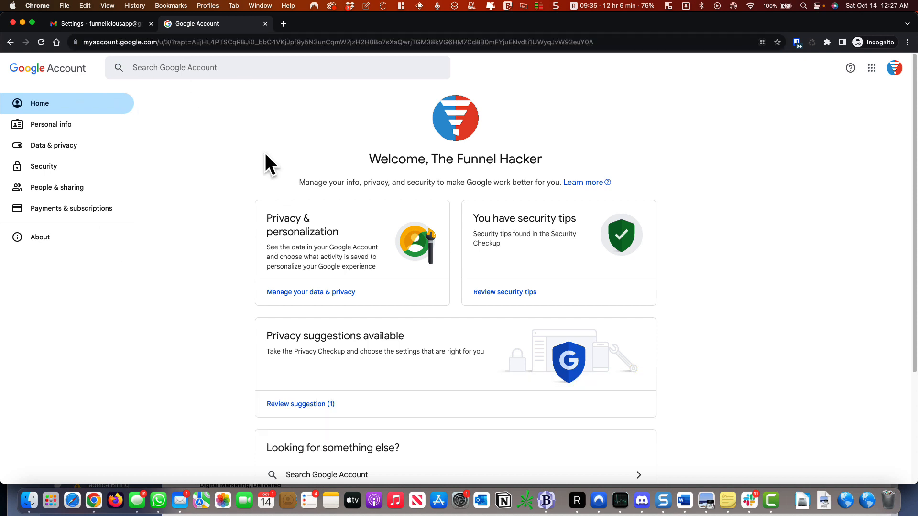
left_click(45, 169)
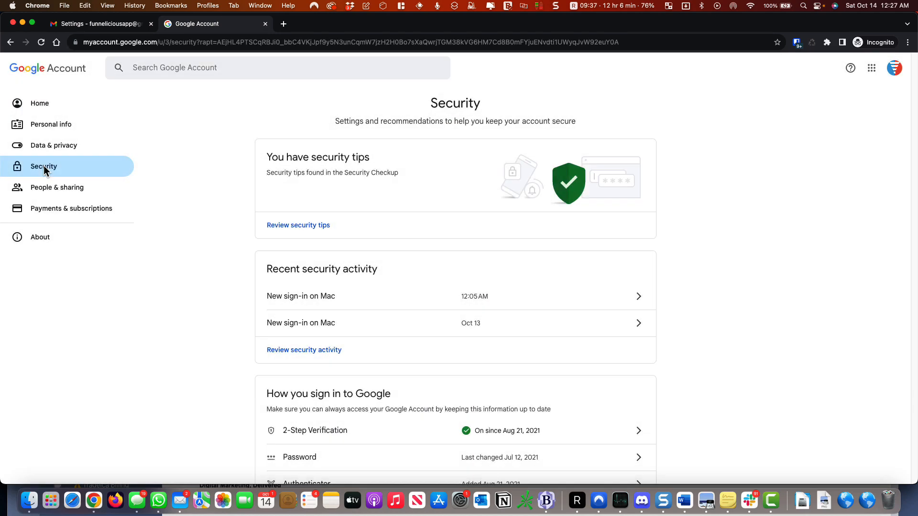
- Search the Google Account settings for "app", open App passwords, and verify identity with the account password
scroll(377, 332, "down", 15)
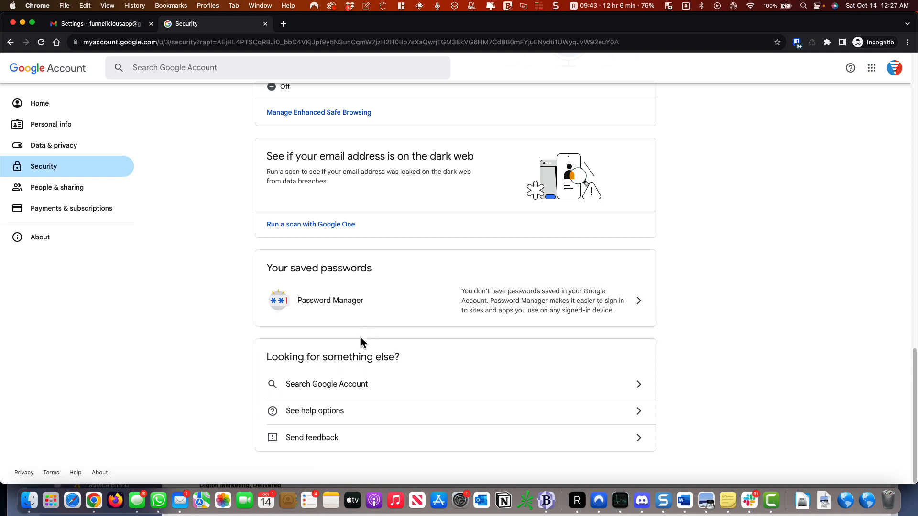
scroll(361, 337, "up", 3)
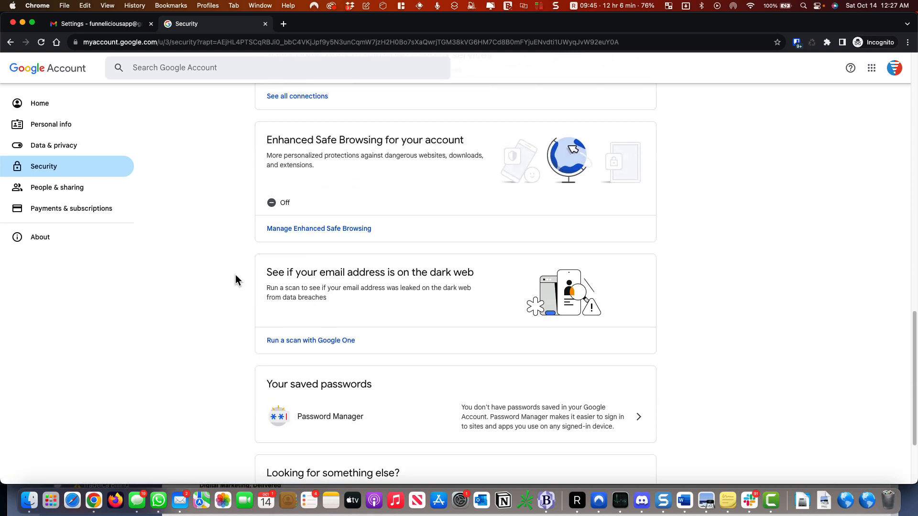
scroll(356, 381, "up", 10)
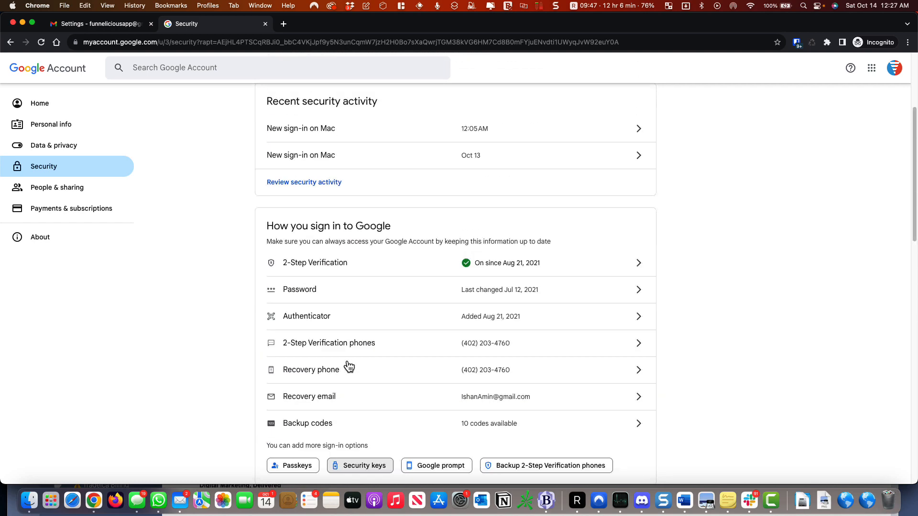
scroll(347, 363, "up", 4)
left_click(227, 68)
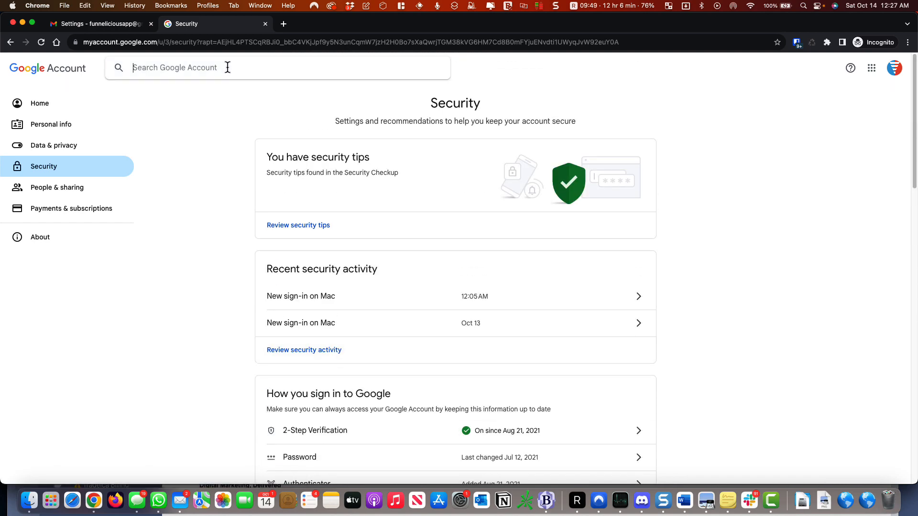
type("app")
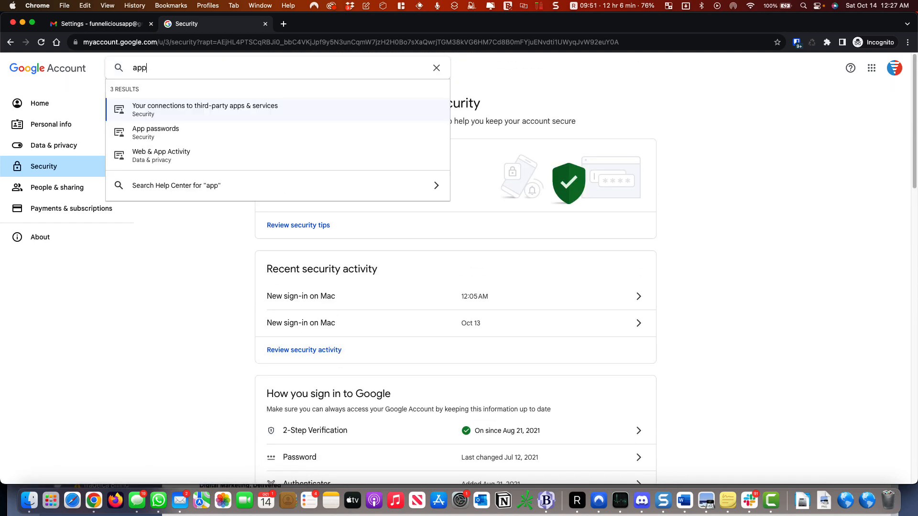
left_click(163, 133)
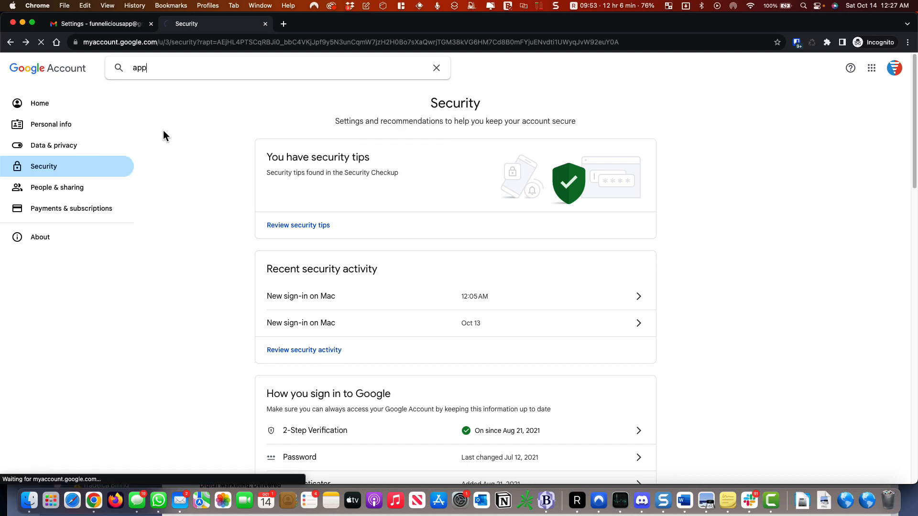
key("super+v")
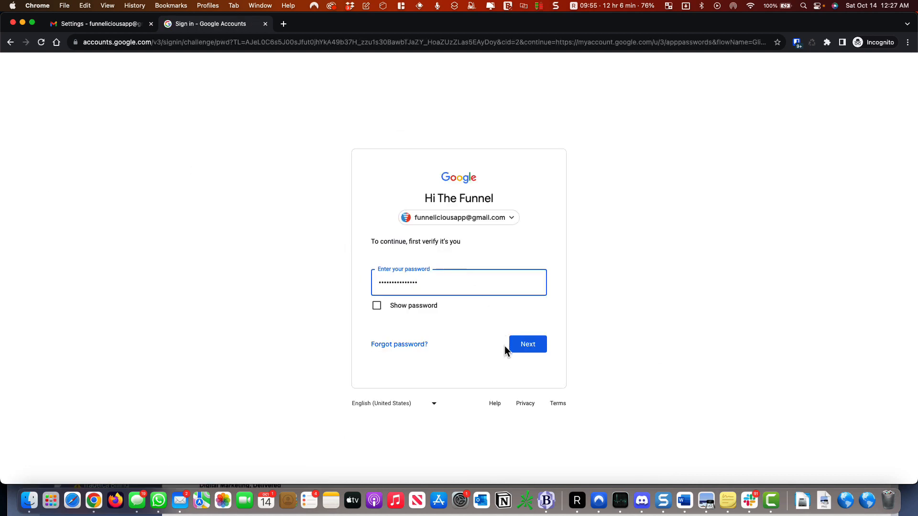
left_click(529, 348)
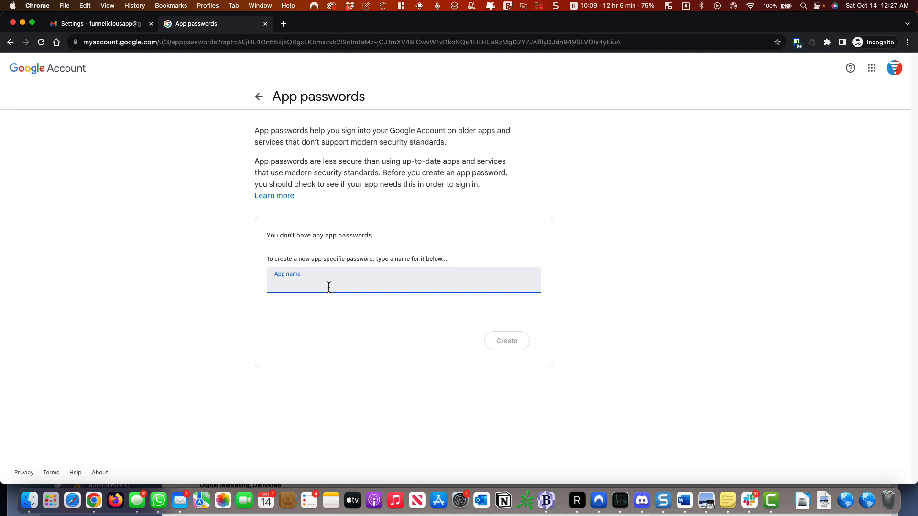
- Create an app password named "Gmail App Password for external Email"
type("Gmail App Pas")
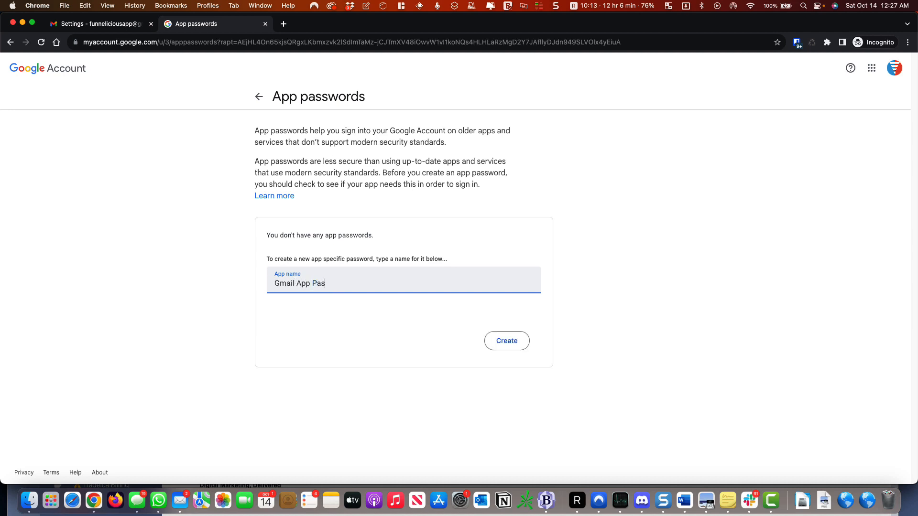
type("sword for external Email")
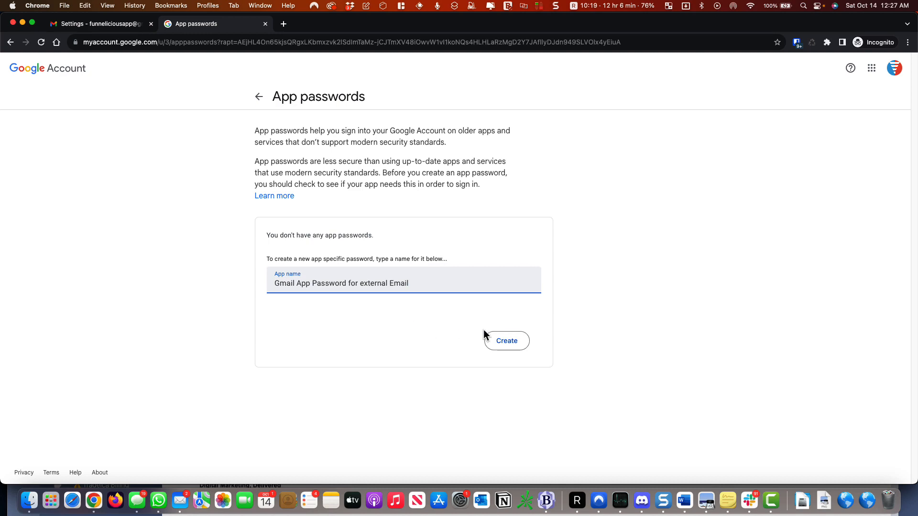
left_click(506, 345)
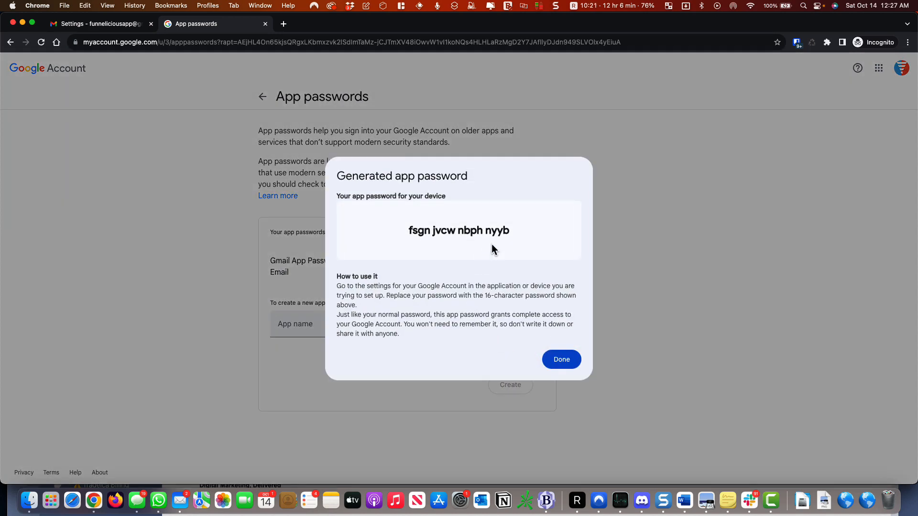
- Copy the generated app password into a Stickies note labelled "Google App Password" and dismiss the generated password dialog
left_click_drag(510, 232, 405, 231)
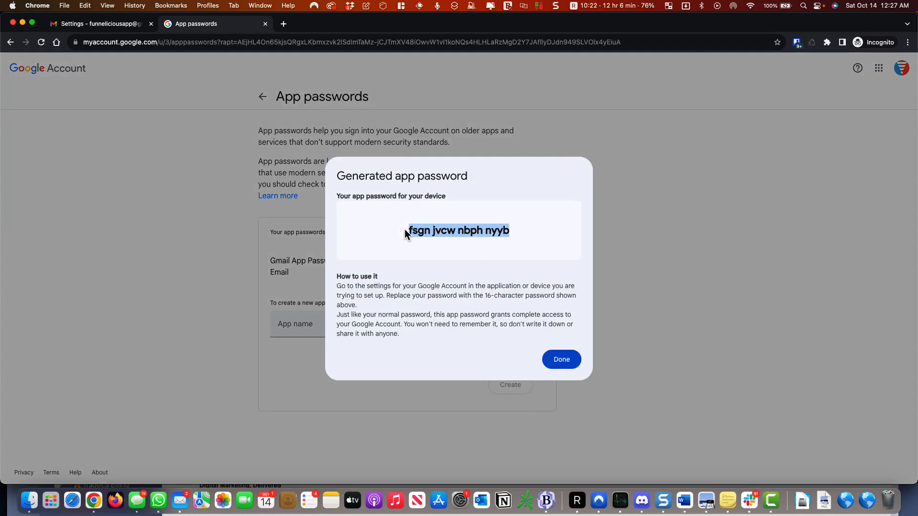
right_click(430, 231)
left_click(465, 255)
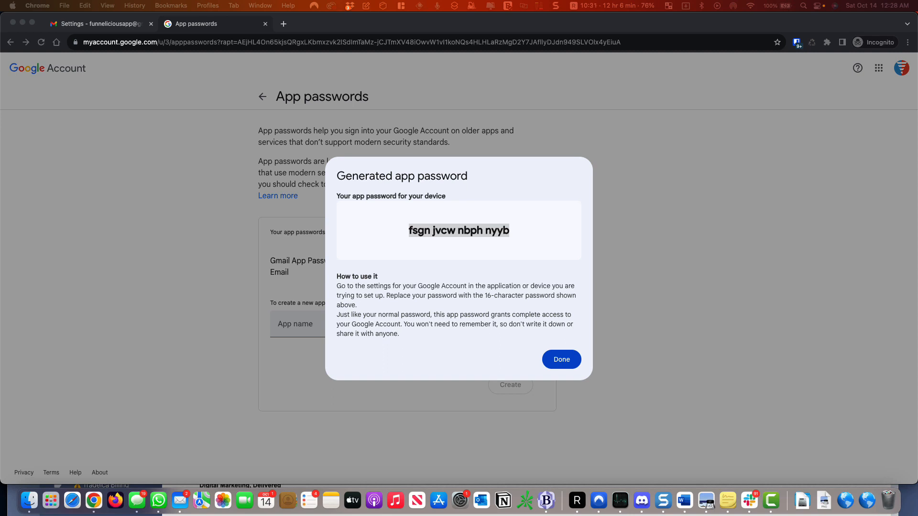
left_click_drag(583, 219, 526, 198)
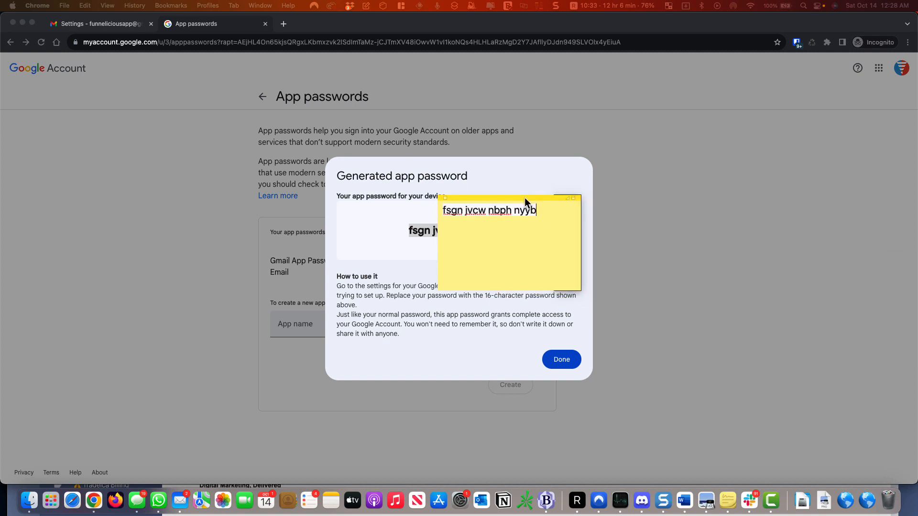
key("Return")
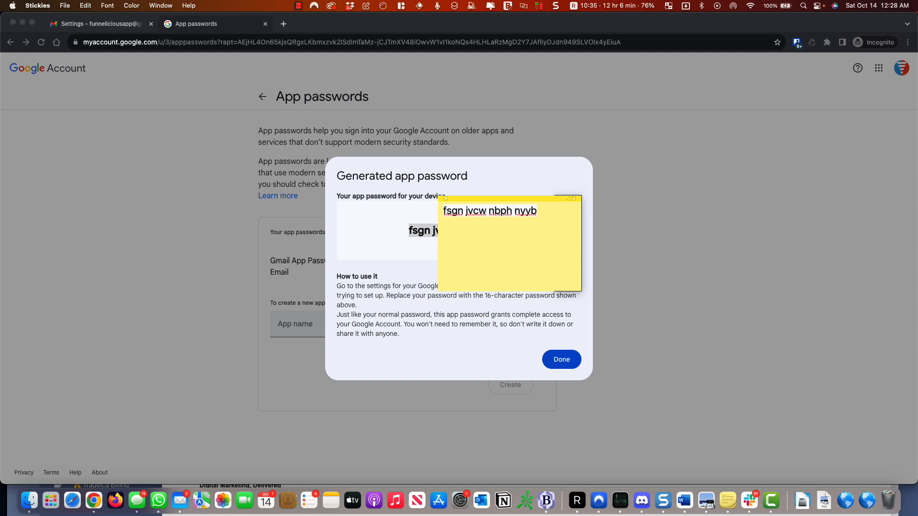
type("Google App P{")
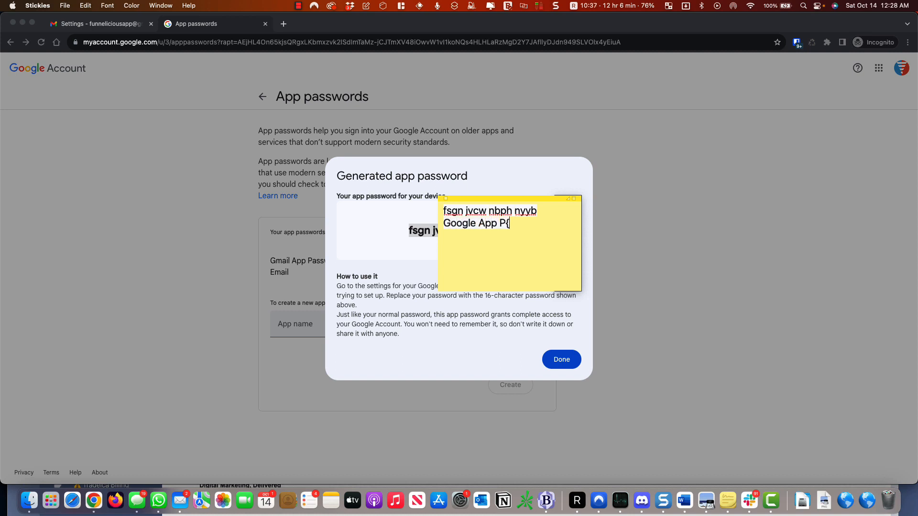
key("BackSpace")
key("BackSpace")
type("Password")
left_click_drag(530, 197, 917, 129)
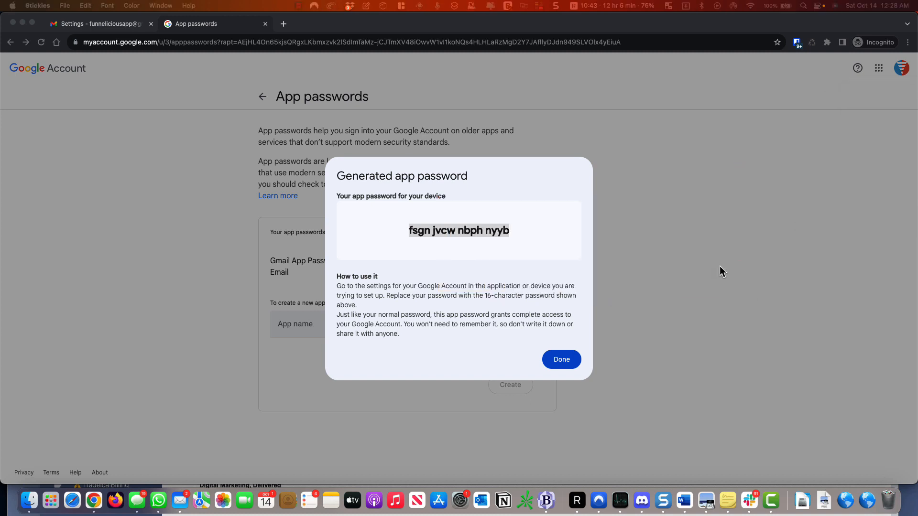
left_click(562, 359)
left_click(563, 360)
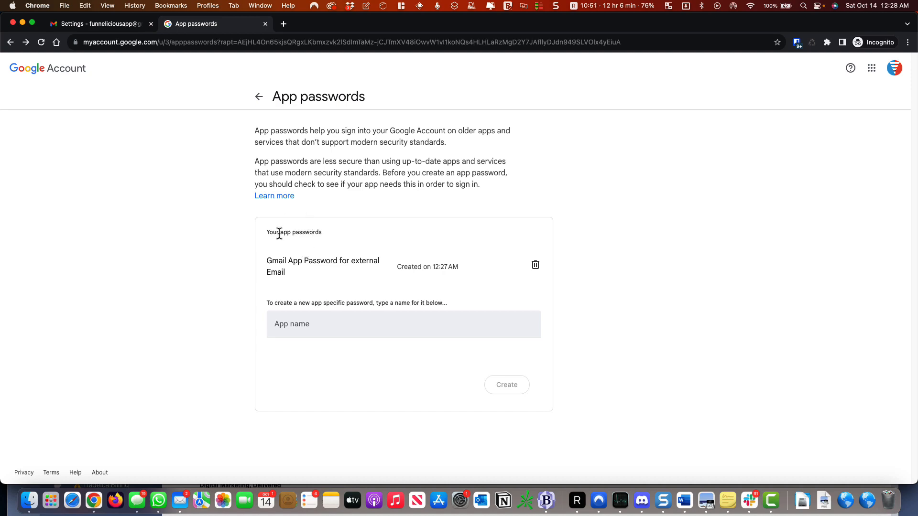
- Return to Gmail's Accounts and Import settings for adding another mail account and send-as address
left_click(99, 24)
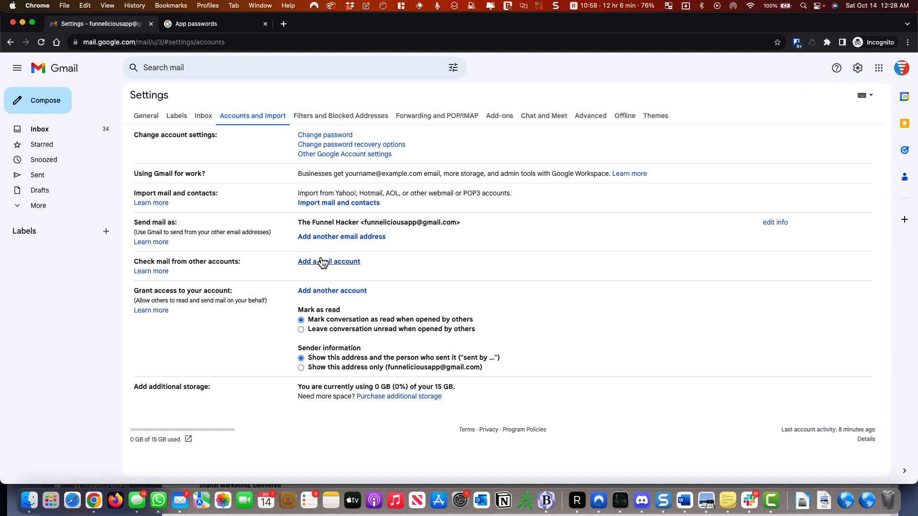
left_click_drag(388, 262, 299, 268)
left_click(363, 246)
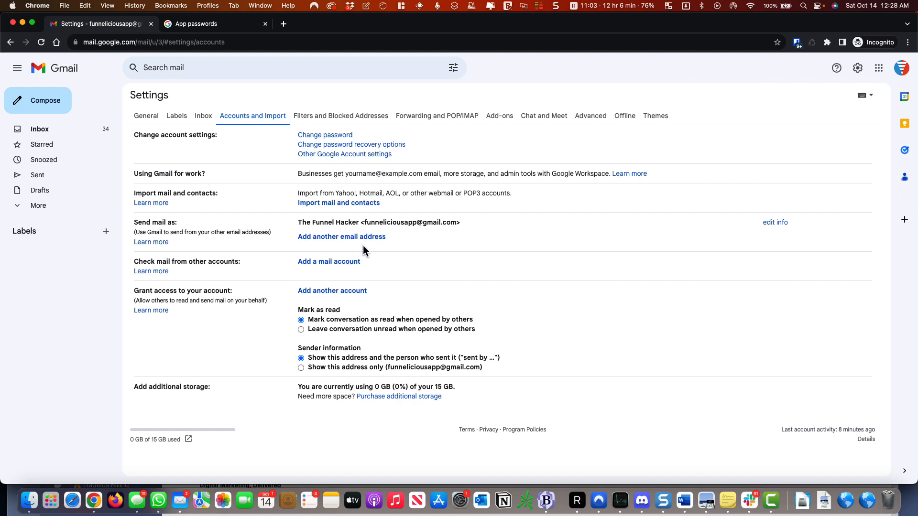
- Start adding another send-as email address and replace the sender name with the account holder's first name
left_click(321, 239)
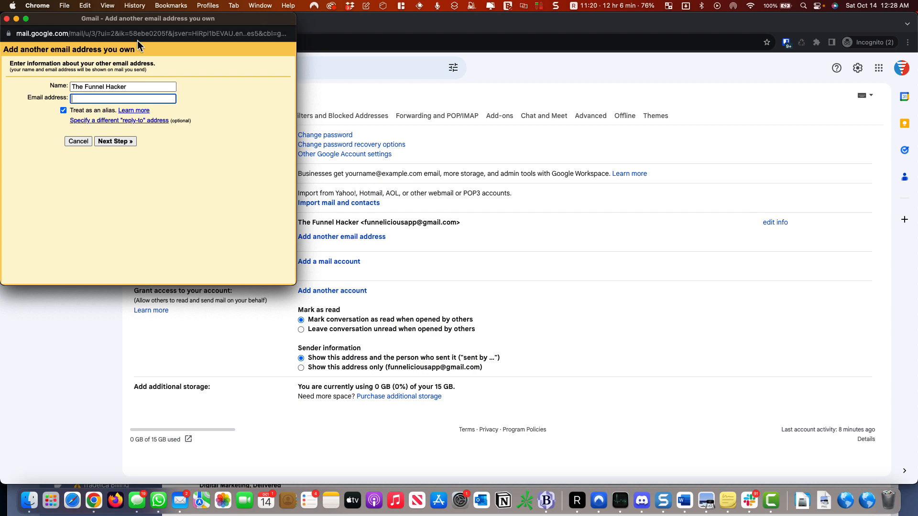
left_click_drag(148, 22, 440, 127)
key("shift+Tab")
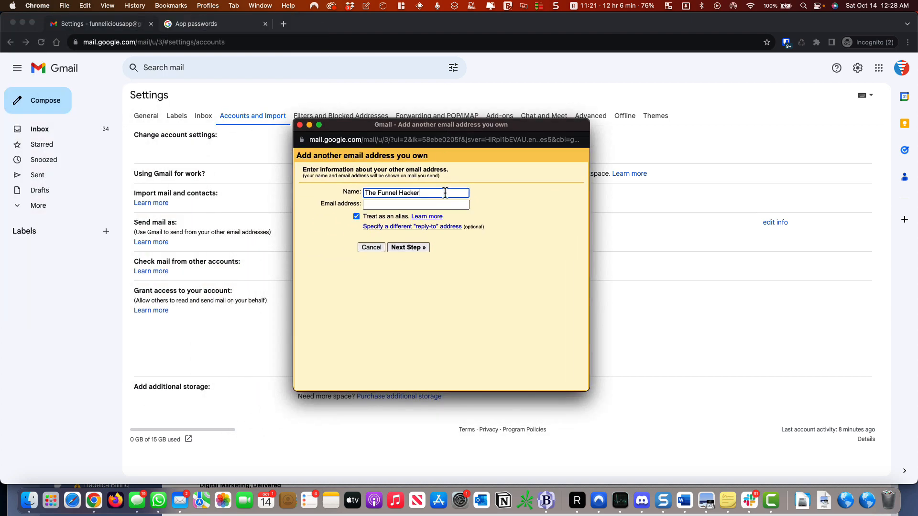
type("Ishan")
key("Tab")
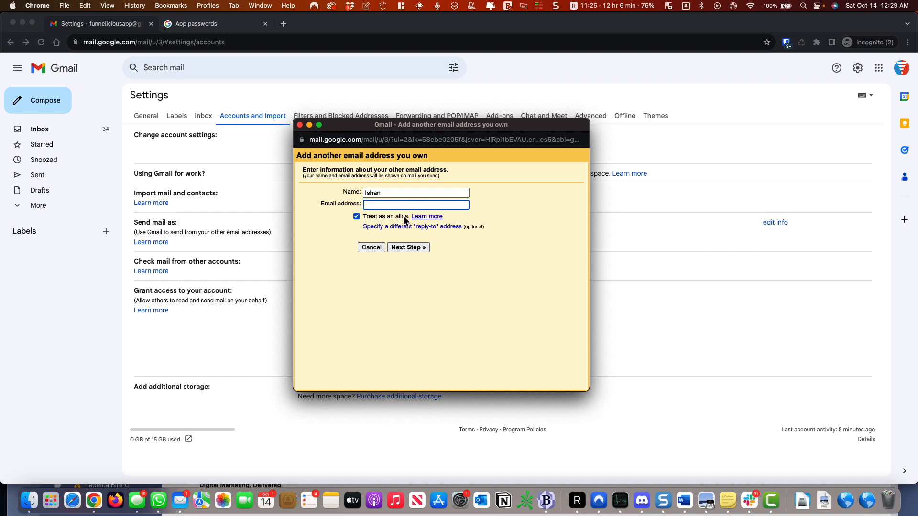
- Copy the custom-domain email address from cPanel's Email Accounts into the send-as form and continue to the SMTP server settings
left_click_drag(1, 120, 719, 17)
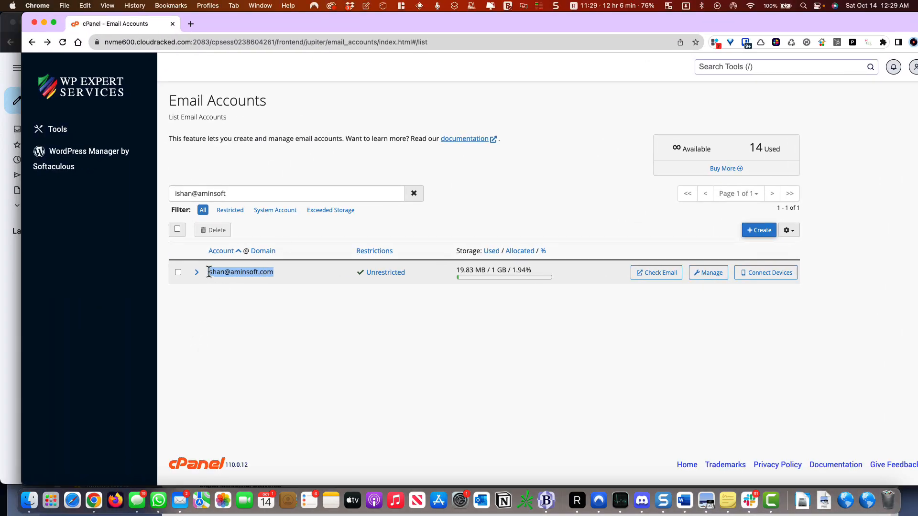
left_click_drag(288, 274, 245, 274)
left_click(378, 204)
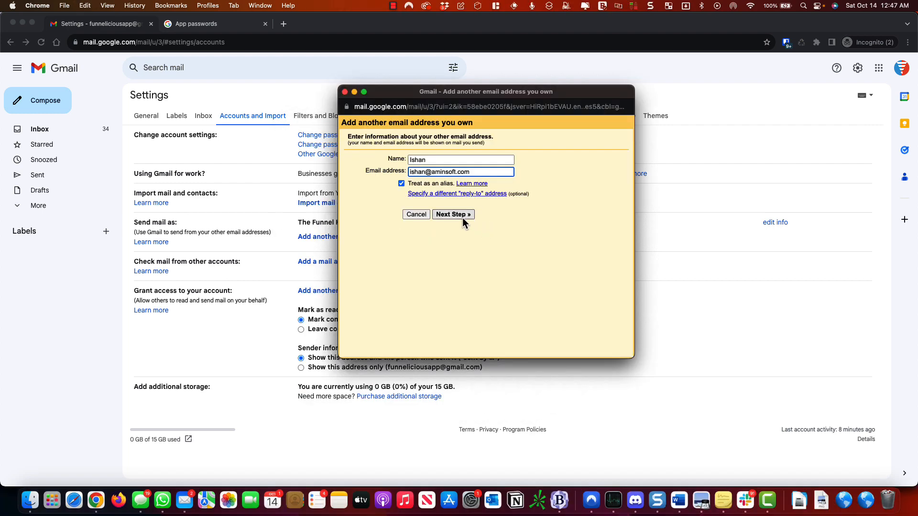
left_click(461, 214)
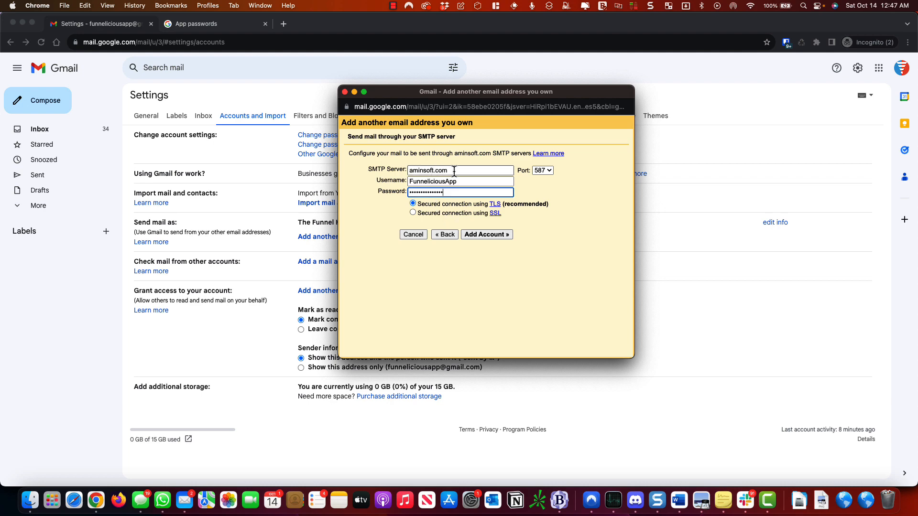
- Set the SMTP server to smtp.gmail.com for the new send-as address
left_click_drag(456, 171, 422, 166)
type("gma")
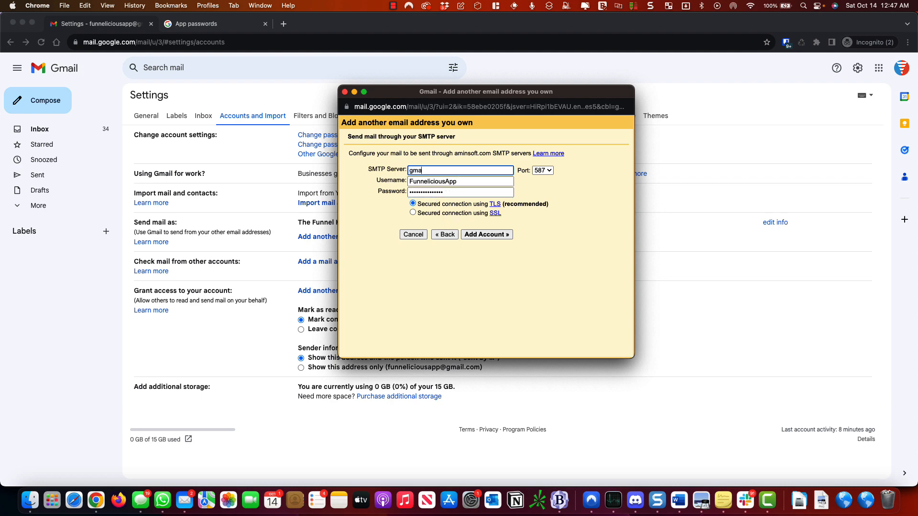
key("BackSpace")
key("BackSpace")
key("BackSpace")
key("BackSpace")
key("BackSpace")
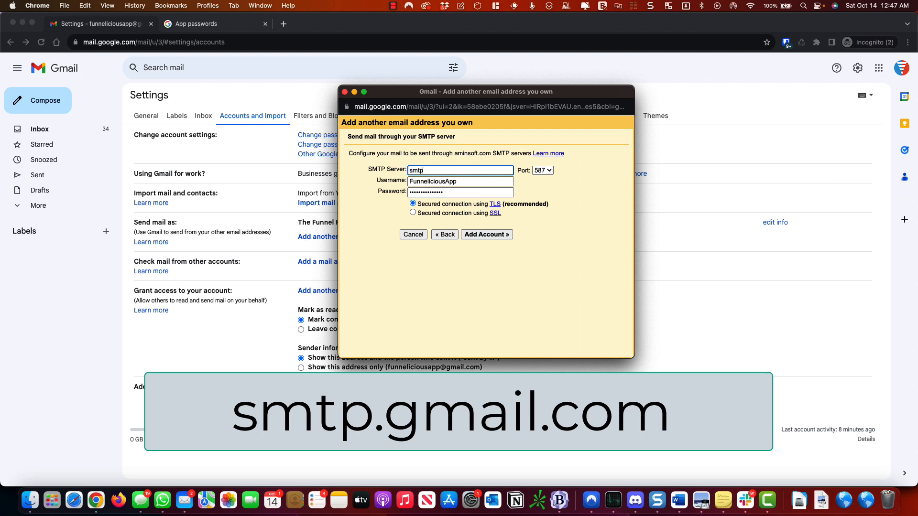
key("Tab")
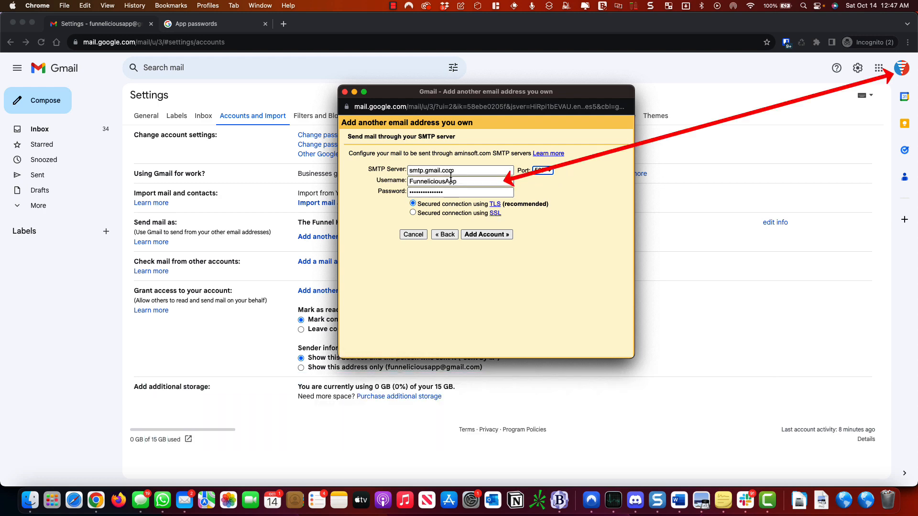
- Replace the SMTP password with the Google app password copied from the Stickies note and add the account
left_click(470, 181)
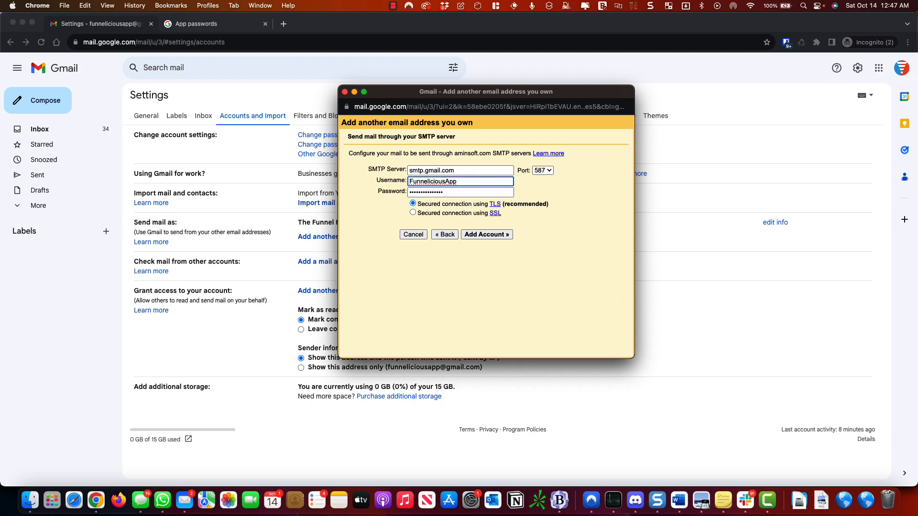
key("super+Tab")
left_click_drag(703, 216, 664, 171)
left_click(765, 178)
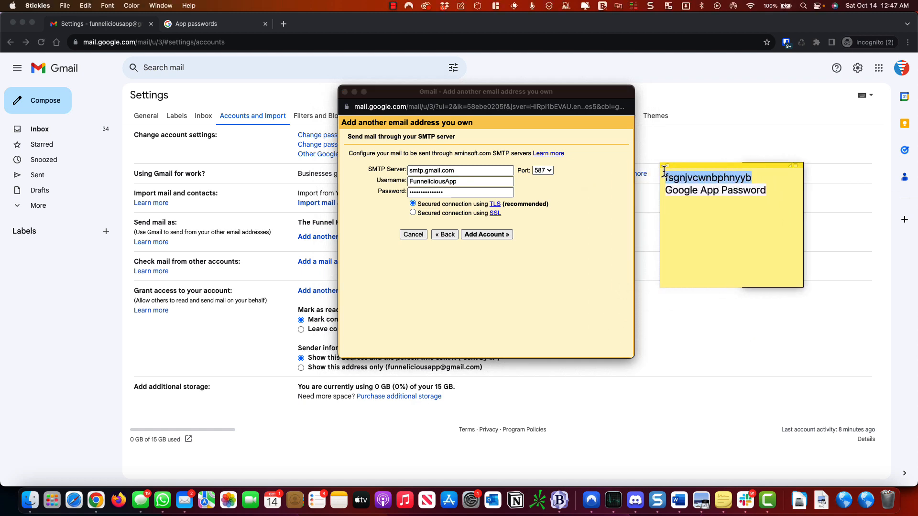
key("super+c")
left_click(471, 199)
left_click(452, 192)
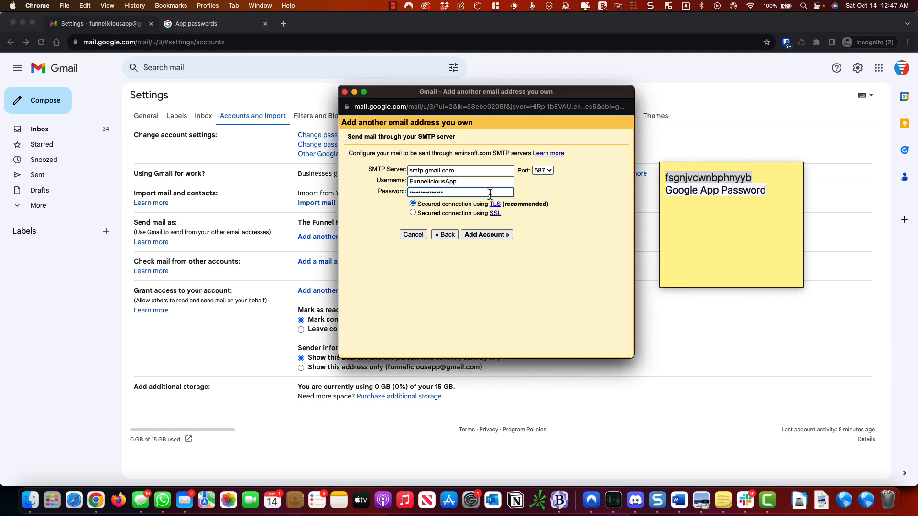
key("super+a")
key("super+v")
left_click(487, 236)
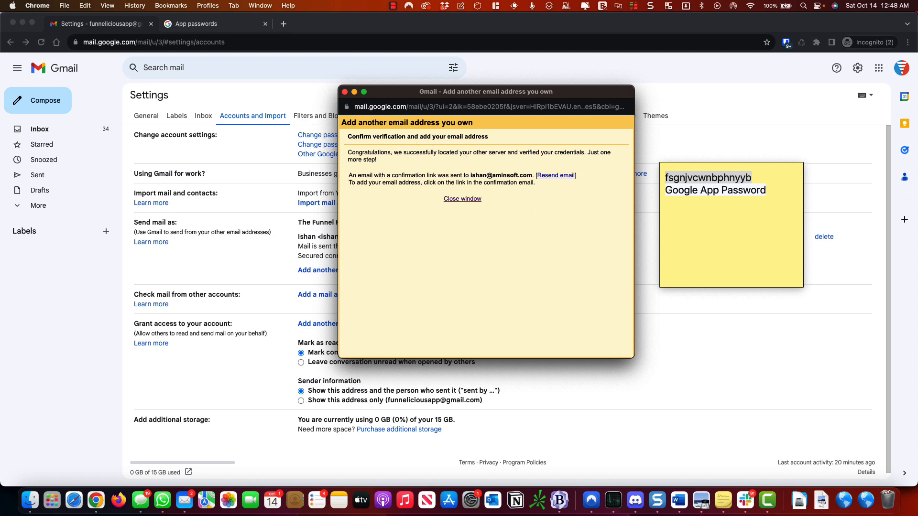
- Switch to cPanel, return to Email Accounts, and open the custom-domain account's Roundcube webmail inbox
left_click_drag(543, 515, 694, 3)
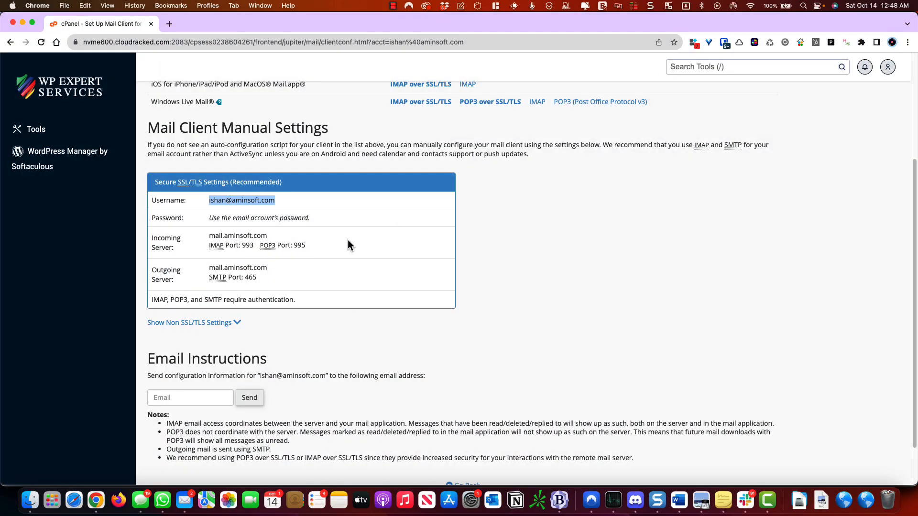
scroll(191, 143, "up", 3)
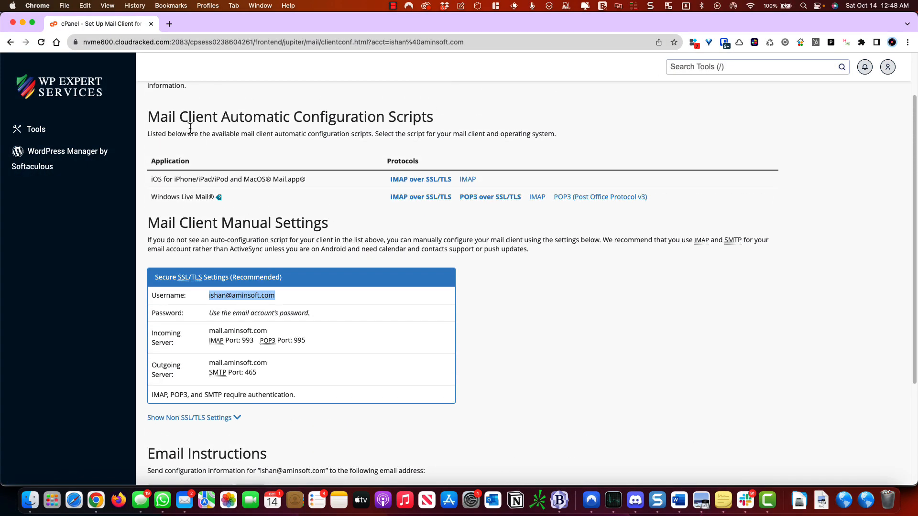
left_click(10, 43)
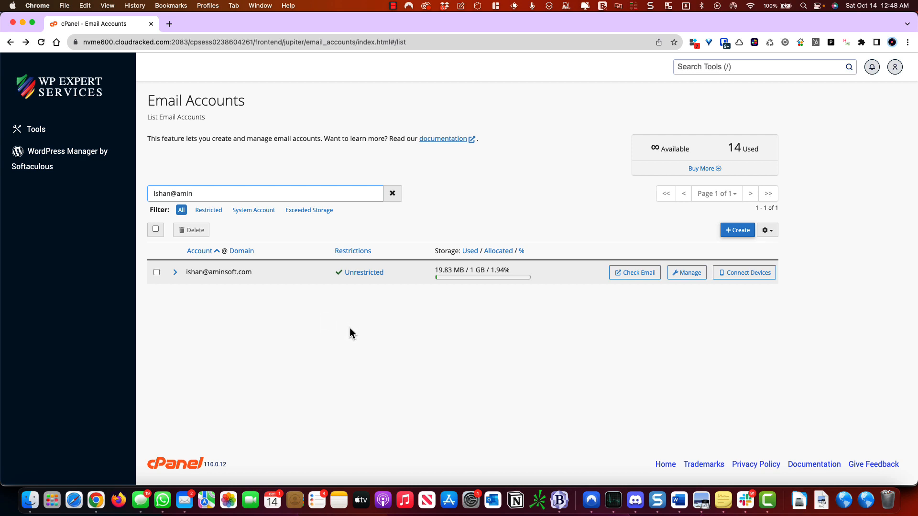
left_click(628, 280)
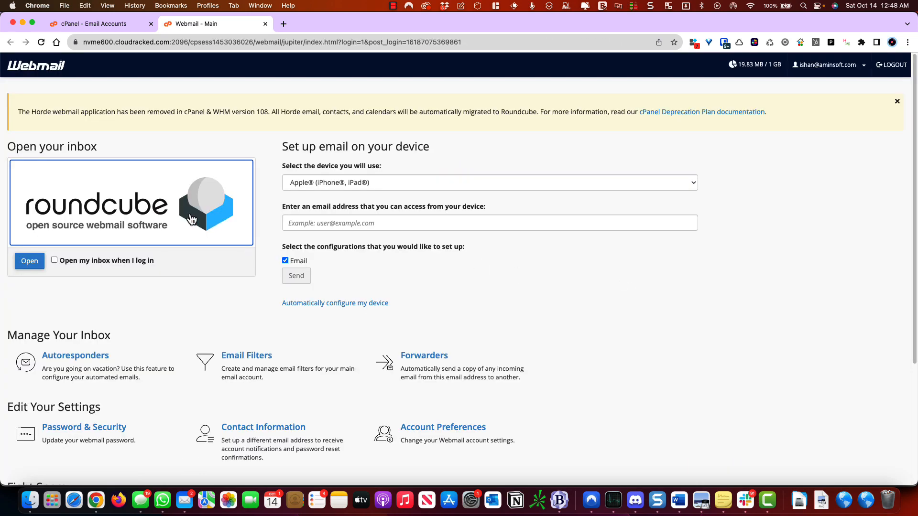
left_click(110, 206)
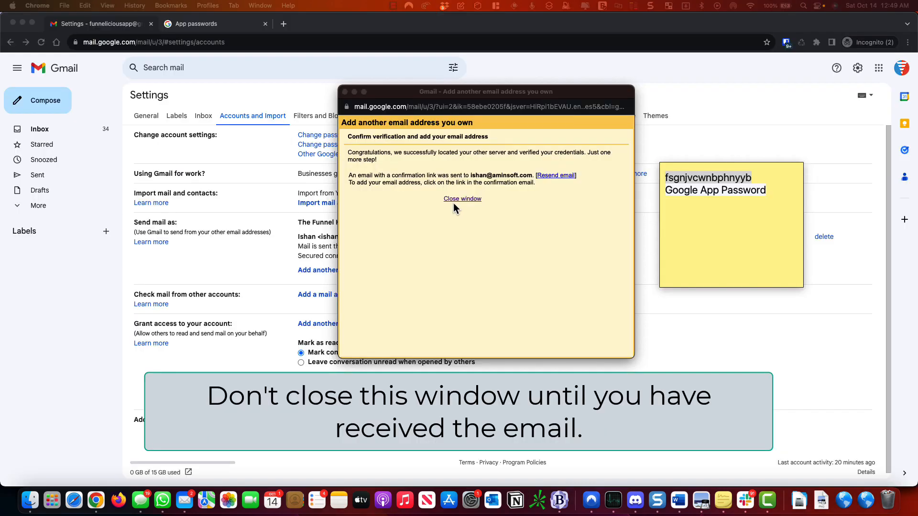
- Return to the Gmail inbox with the password note moved aside, and resend the send-as confirmation email
left_click(465, 198)
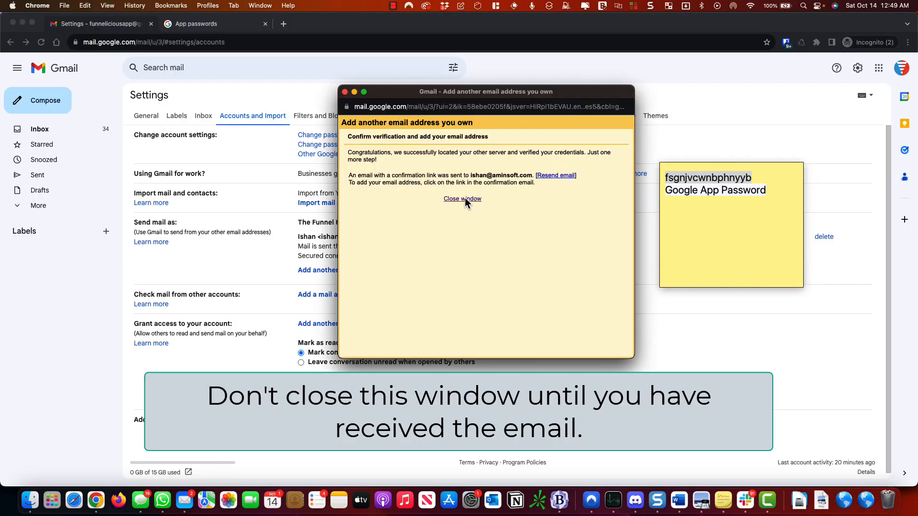
left_click_drag(454, 91, 917, 219)
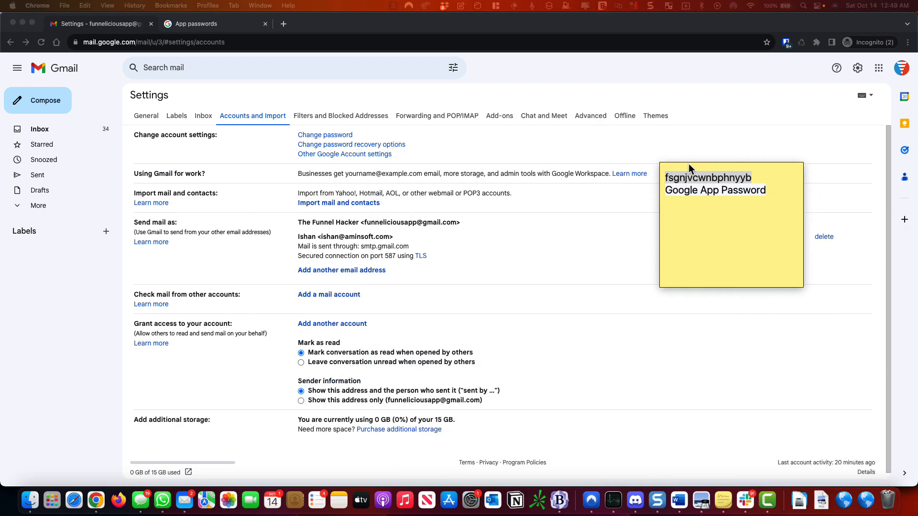
left_click_drag(688, 163, 917, 190)
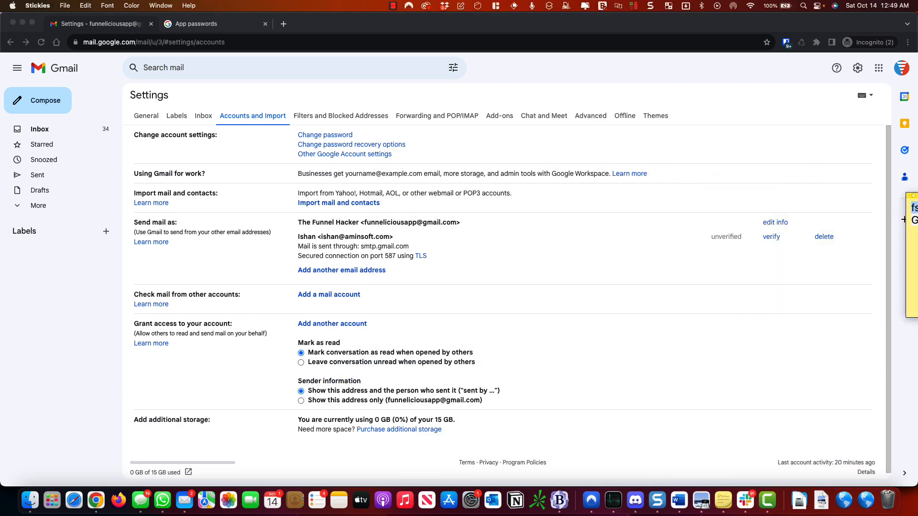
left_click(35, 76)
left_click(59, 70)
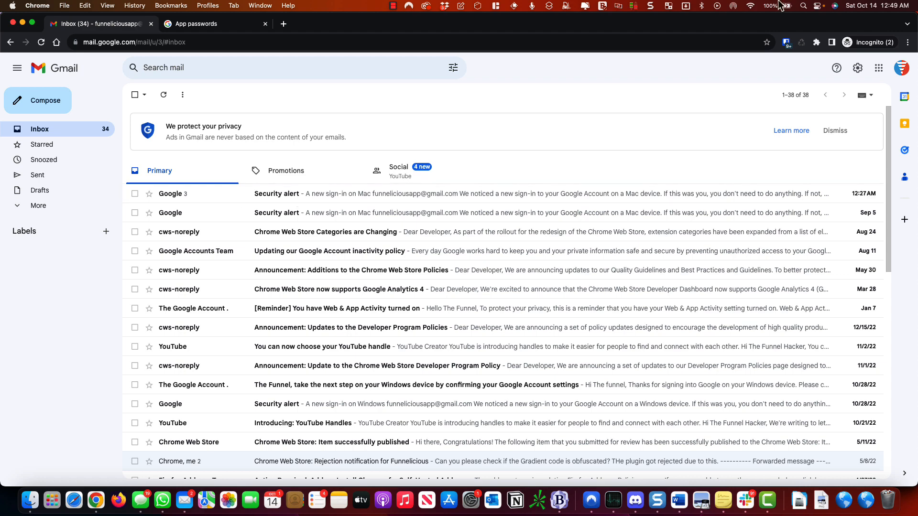
left_click_drag(542, 200, 393, 85)
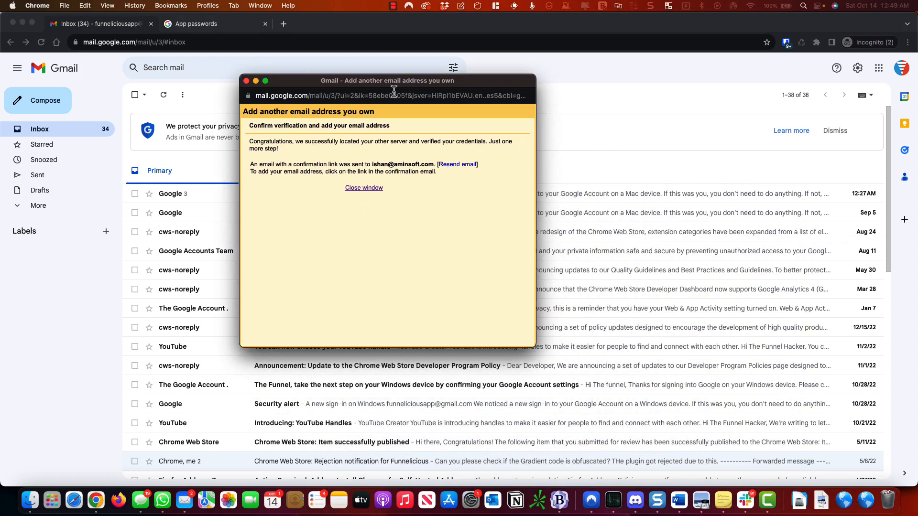
left_click(457, 165)
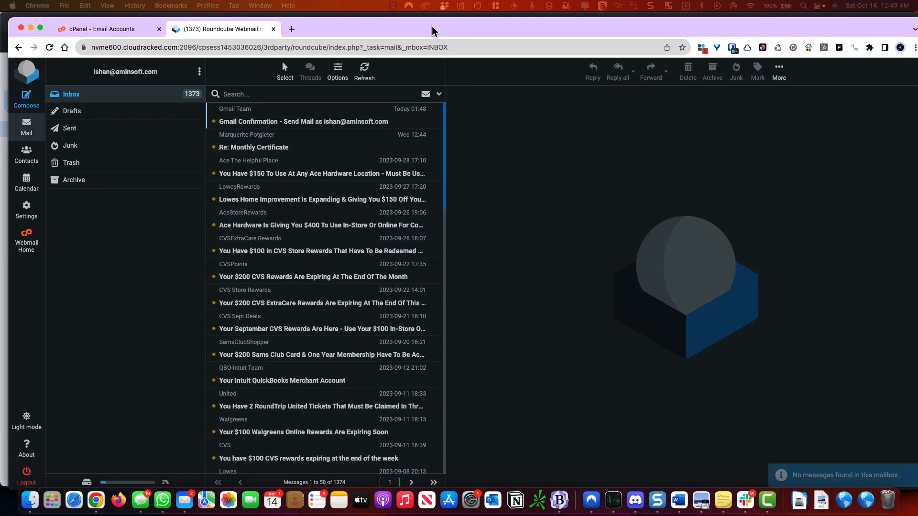
- Confirm the send-as request through the link in Roundcube's Gmail Confirmation message, and close Gmail's verification window
left_click(289, 118)
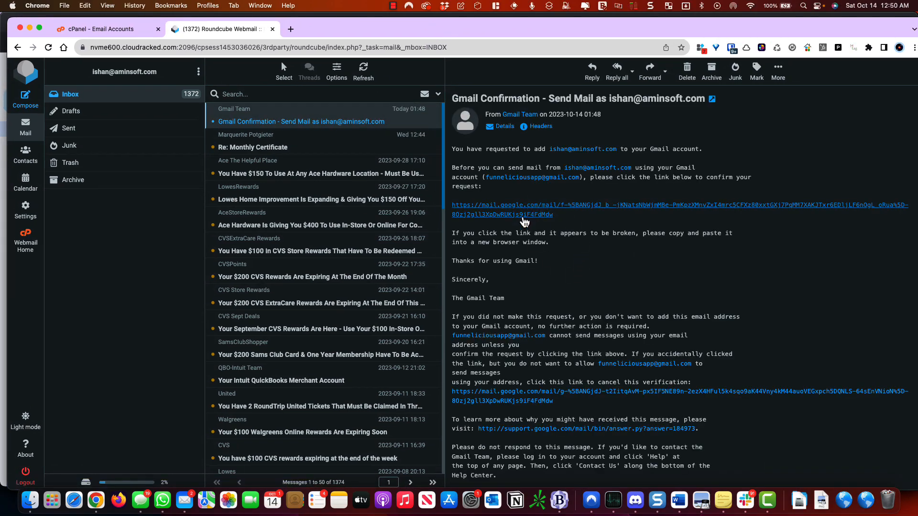
left_click(545, 207)
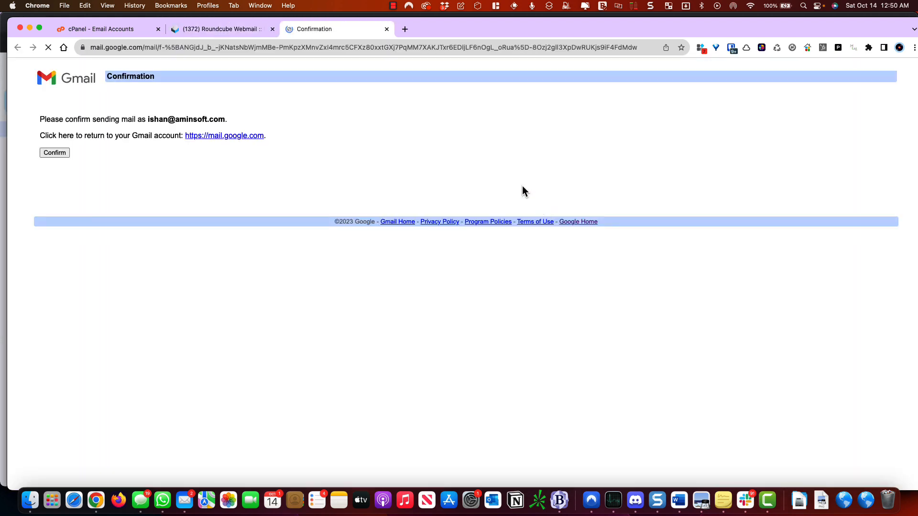
left_click(55, 152)
left_click_drag(475, 30, 0, 122)
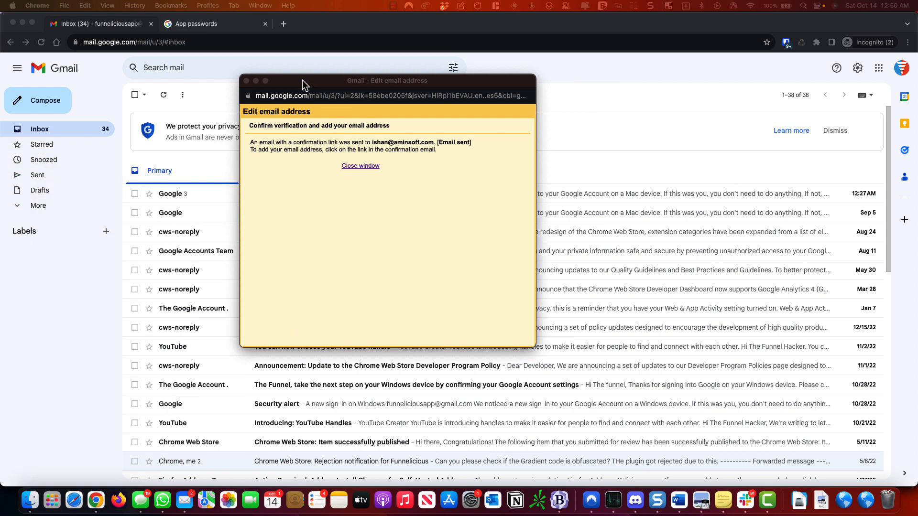
left_click(369, 166)
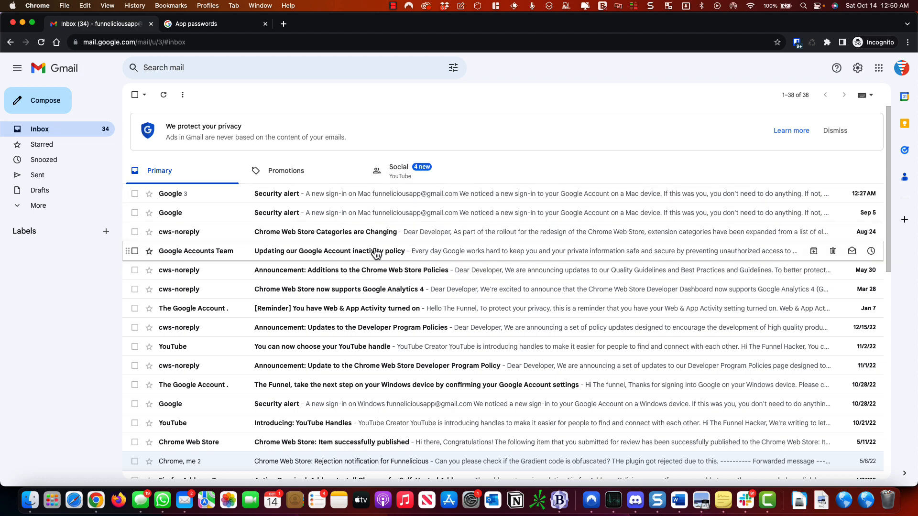
- Open Gmail's Accounts and Import settings and check the new custom-domain entry under Send mail as
left_click(858, 69)
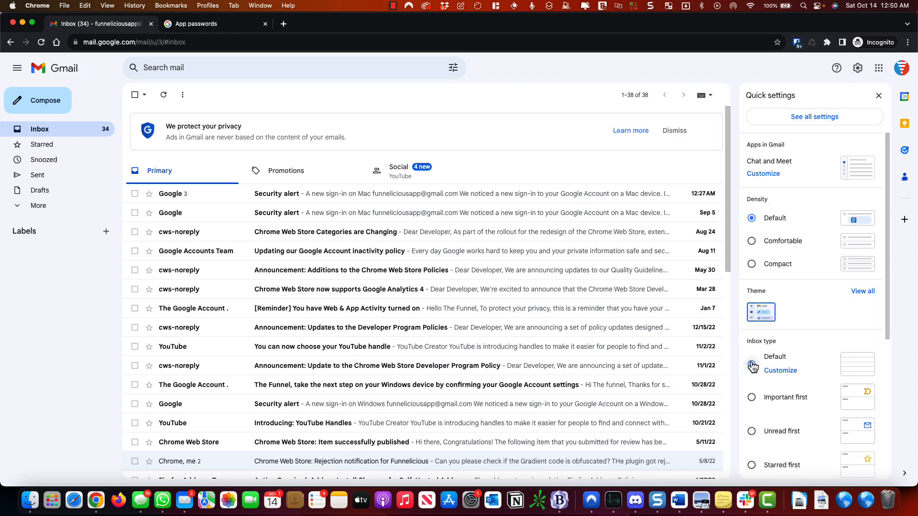
left_click(811, 117)
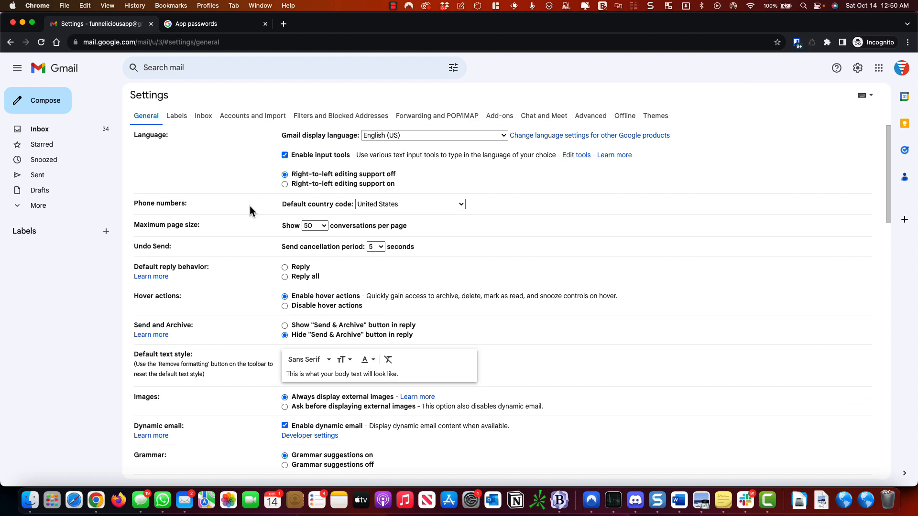
left_click(243, 120)
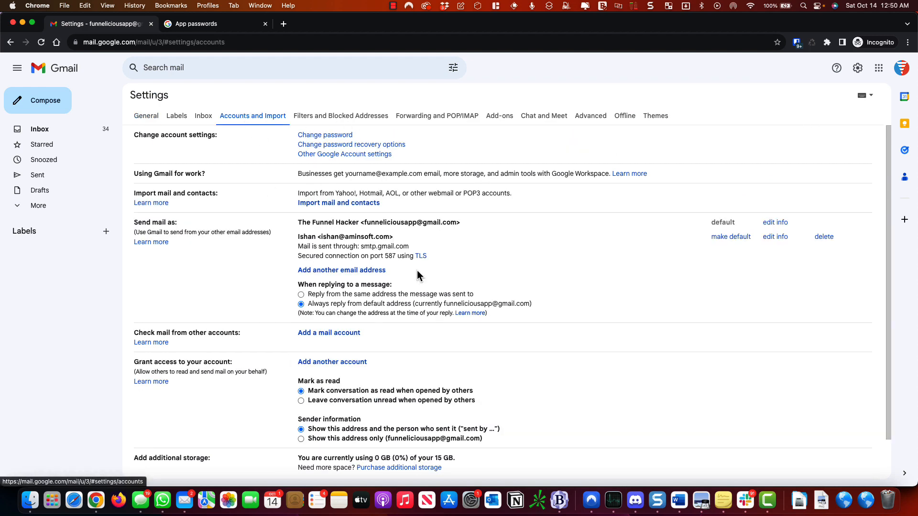
left_click_drag(297, 235, 446, 257)
left_click(443, 256)
- Start adding the custom-domain address under Check mail from other accounts, choosing to import its emails through POP3
scroll(440, 318, "down", 1)
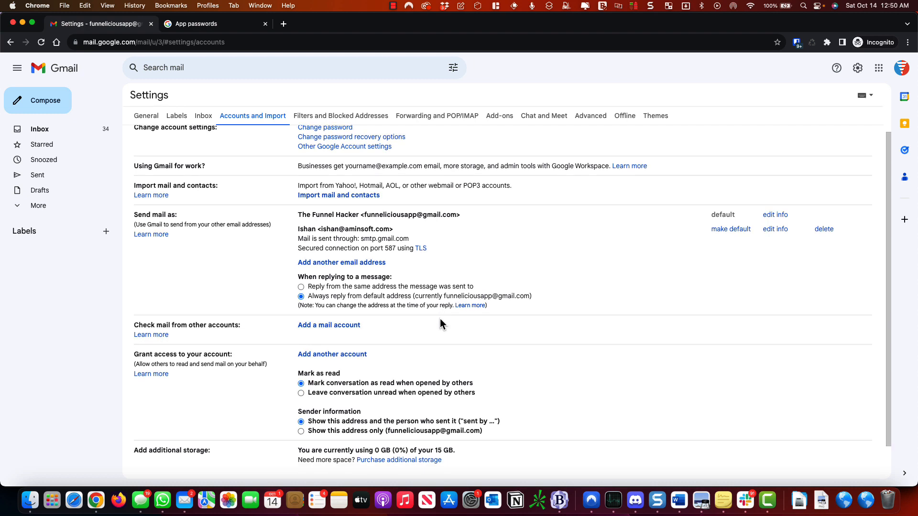
scroll(440, 318, "down", 1)
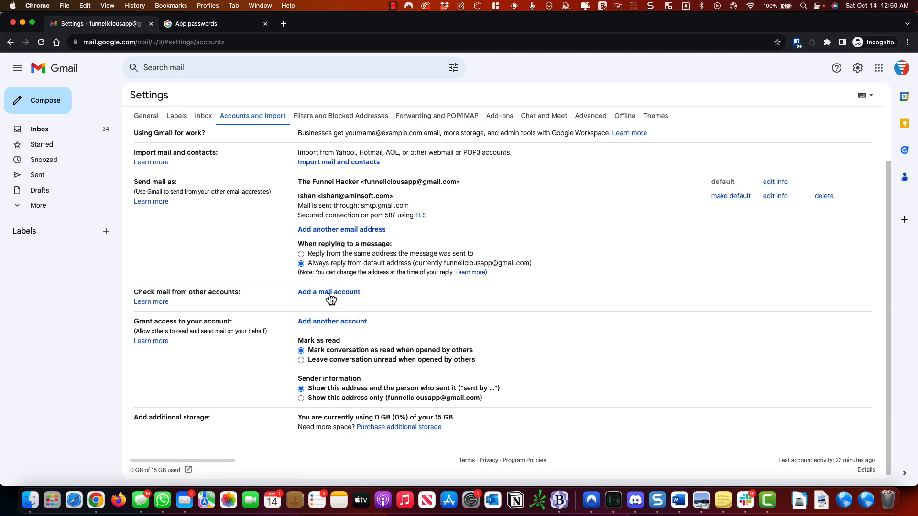
left_click(329, 293)
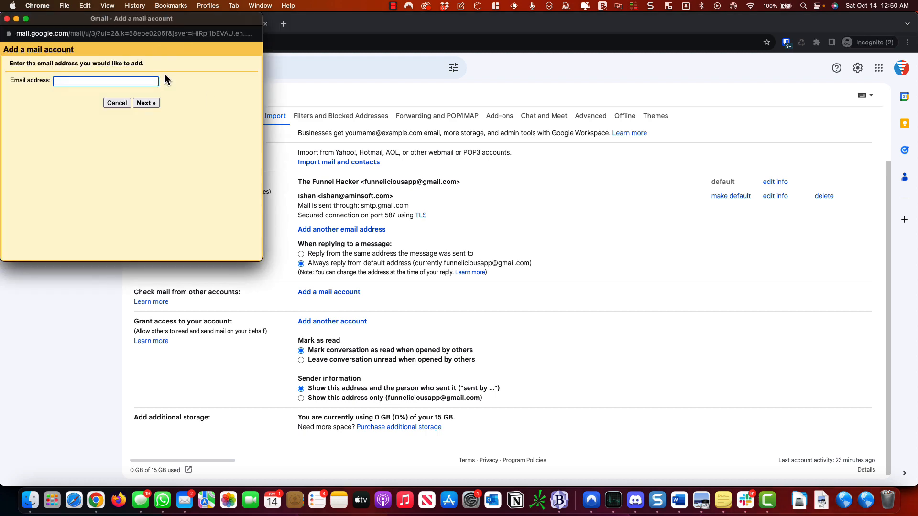
left_click_drag(164, 19, 487, 125)
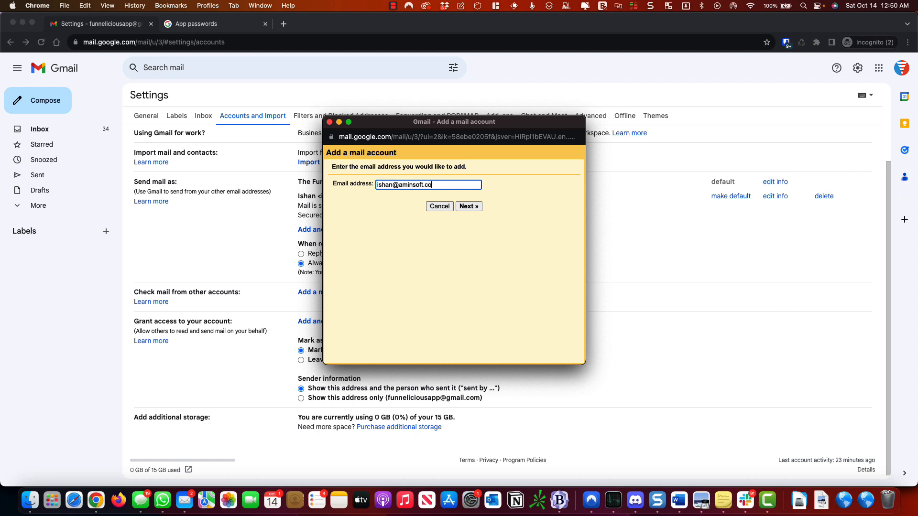
left_click(477, 209)
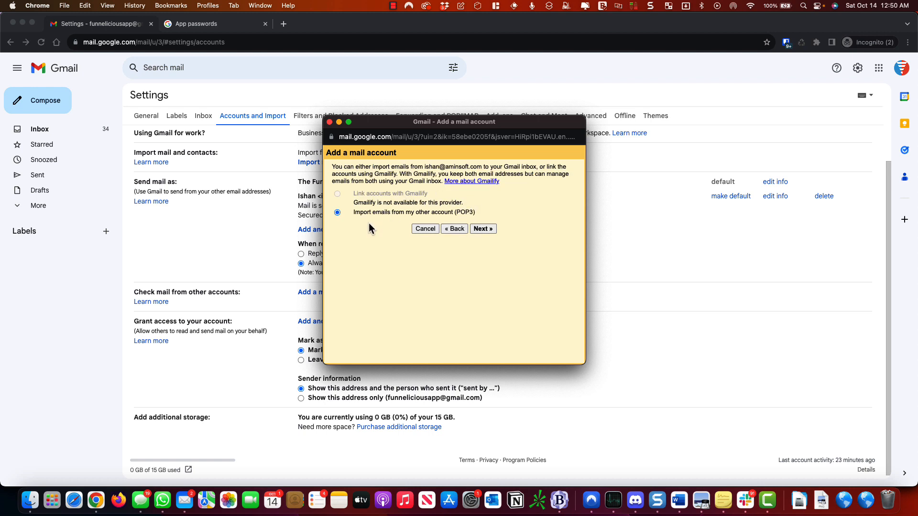
left_click_drag(464, 203, 383, 203)
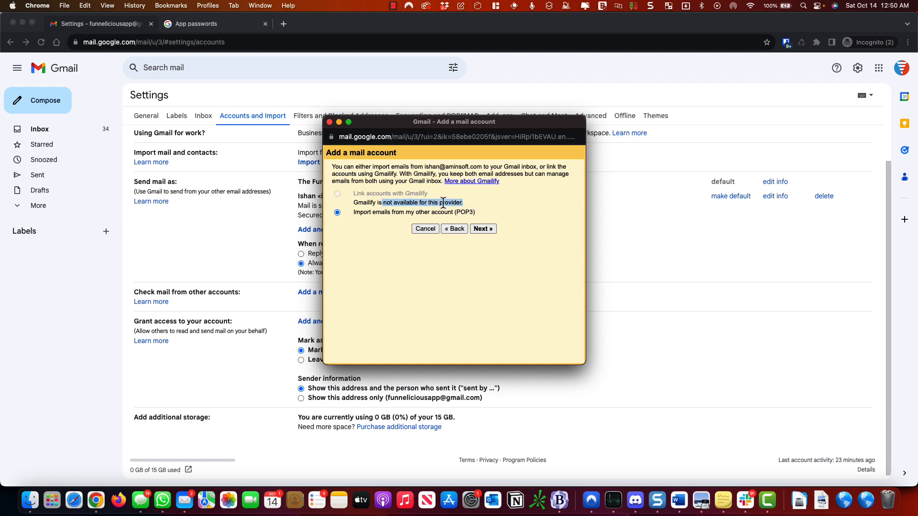
left_click(443, 203)
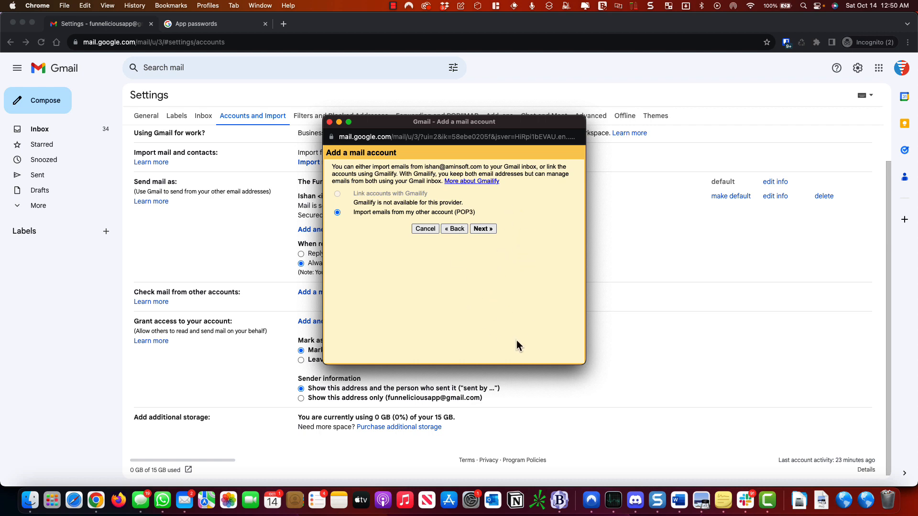
left_click(481, 229)
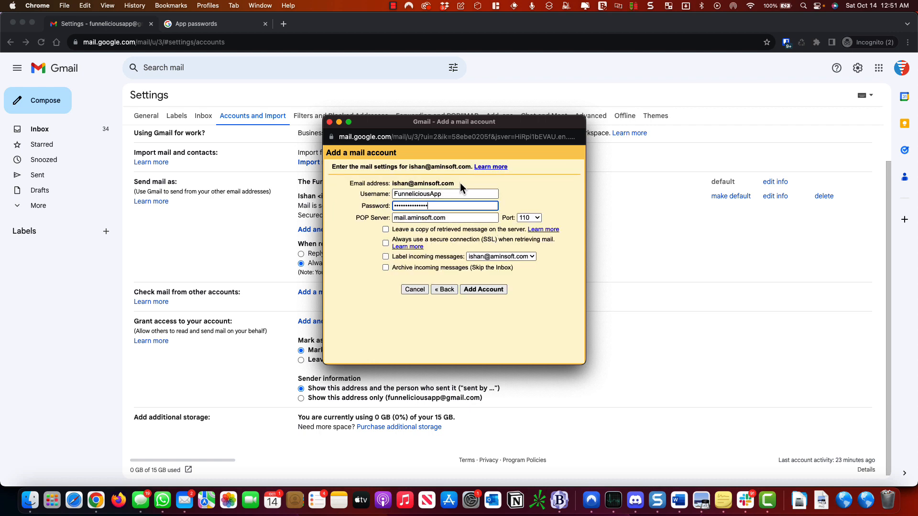
- Copy the custom-domain email address, close the Confirmation Success page, and view the account in cPanel's Email Accounts
left_click_drag(462, 184, 390, 184)
key("super+c")
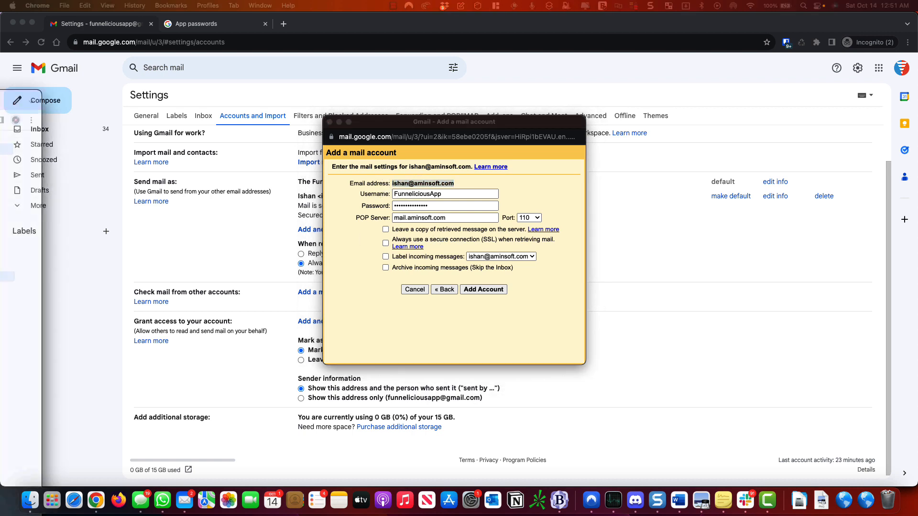
left_click_drag(0, 93, 533, 67)
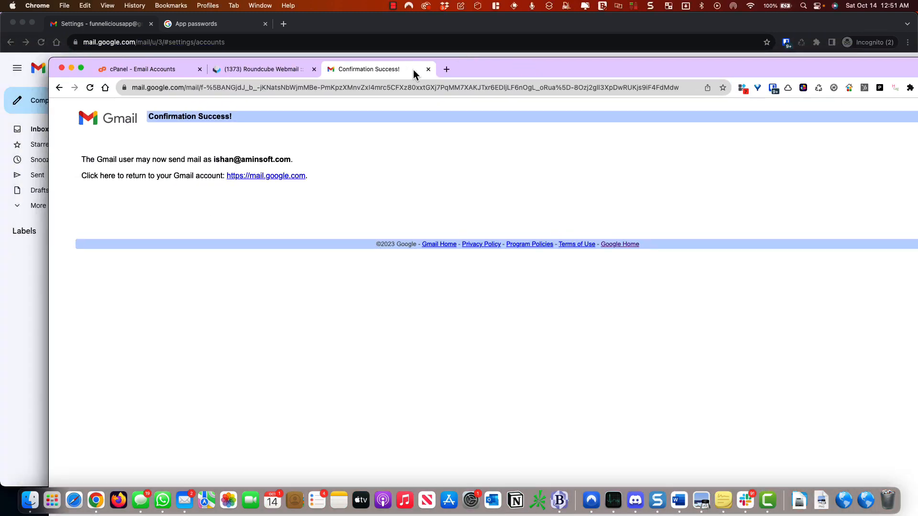
left_click(431, 71)
left_click(134, 70)
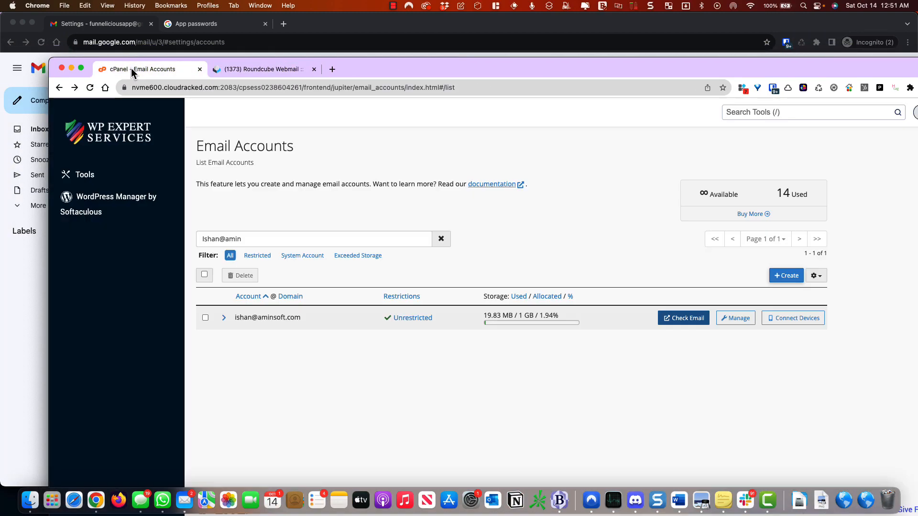
left_click_drag(429, 63, 0, 144)
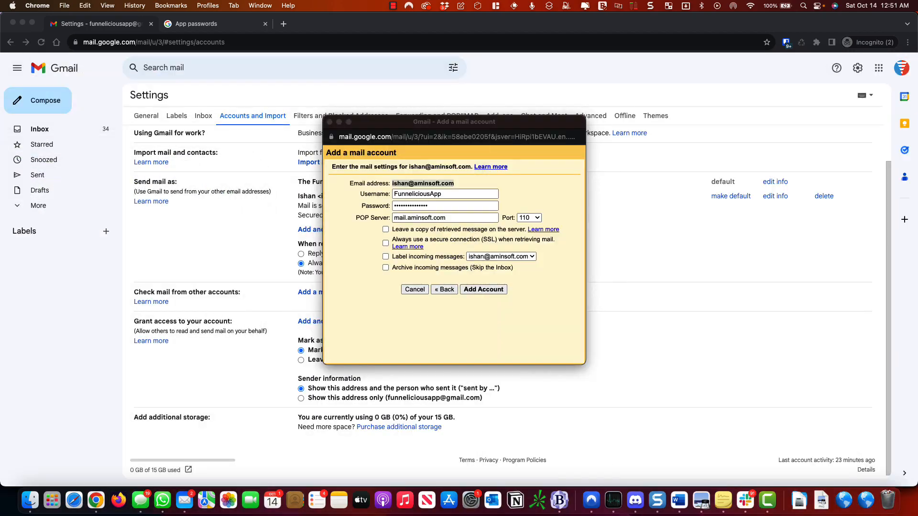
- Replace the POP3 username with the full custom-domain email address and enter that email account's password
left_click_drag(454, 183, 393, 183)
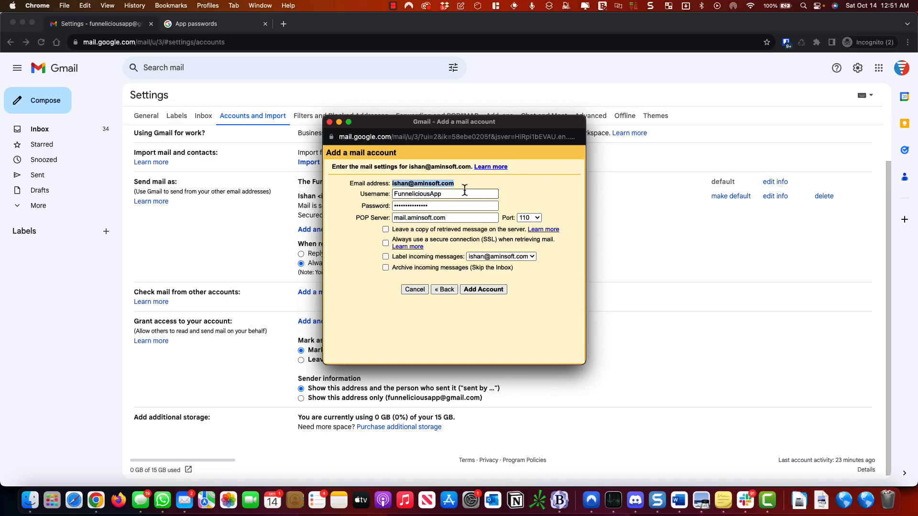
left_click_drag(461, 193, 374, 198)
key("super+v")
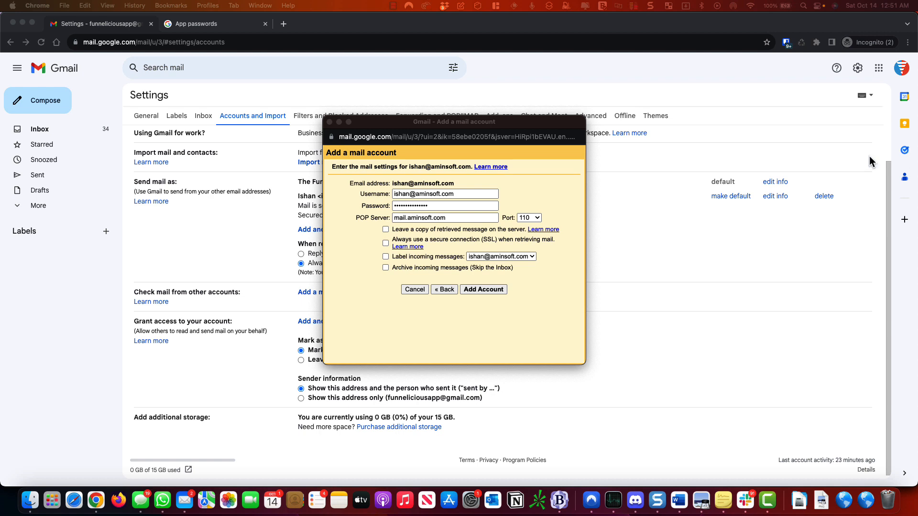
left_click(441, 207)
left_click_drag(442, 206, 385, 210)
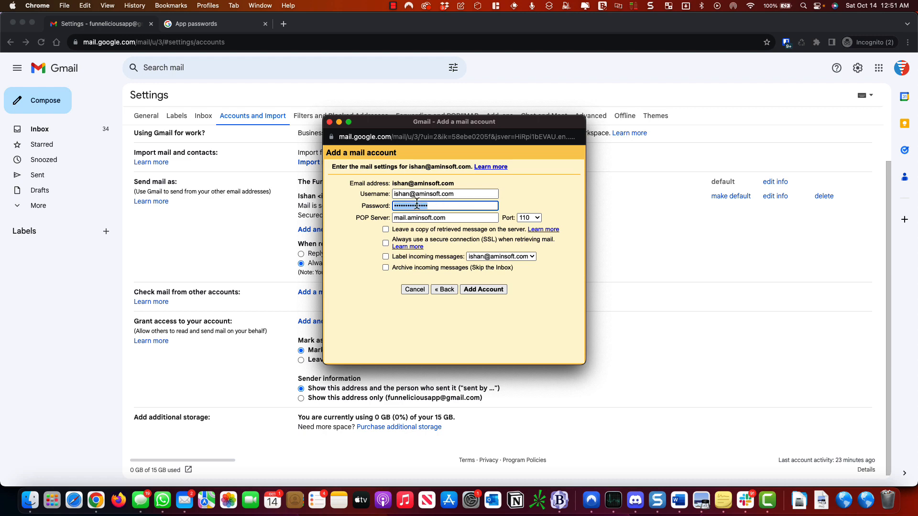
key("super+v")
- Switch to cPanel, open the email account's mail client settings, and look up the secure POP3 port
left_click_drag(0, 138, 566, 3)
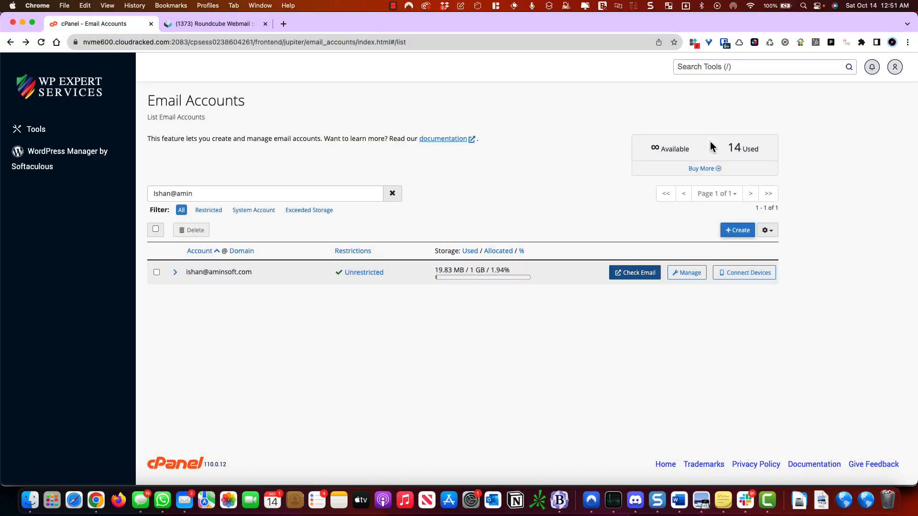
left_click(736, 273)
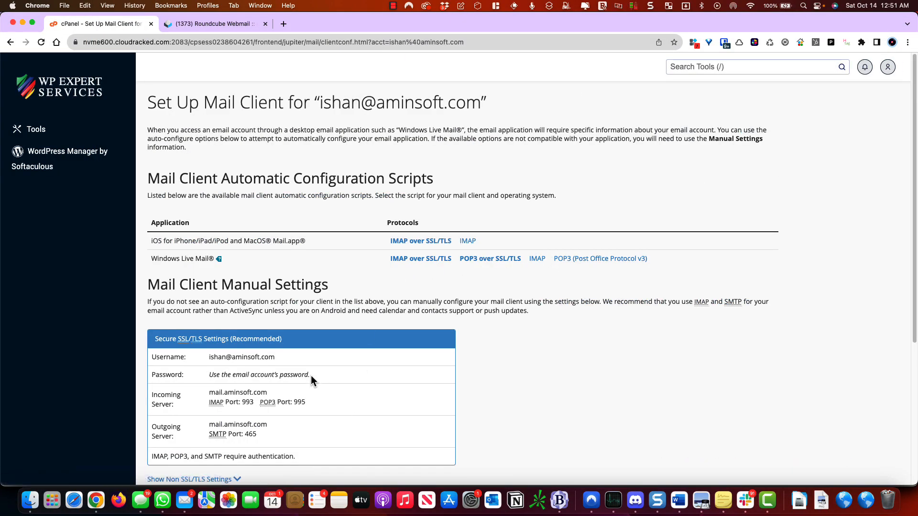
scroll(311, 378, "down", 1)
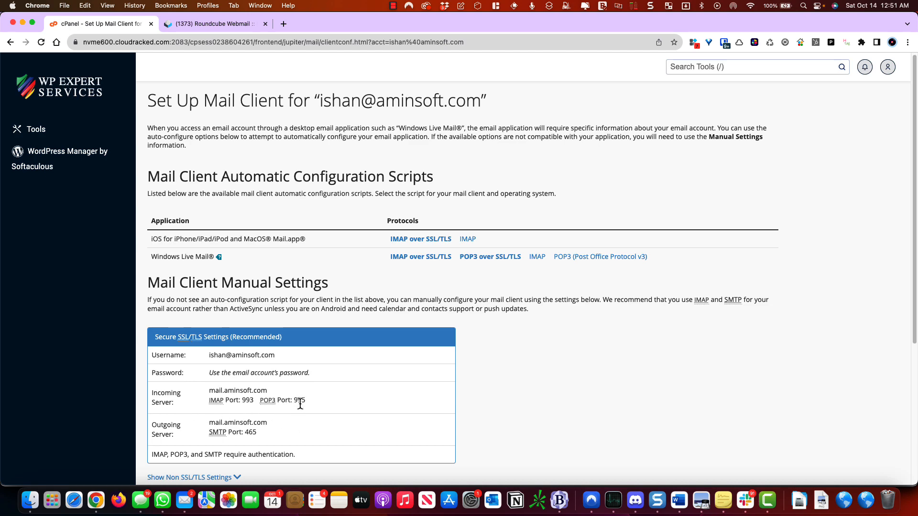
left_click_drag(308, 400, 263, 400)
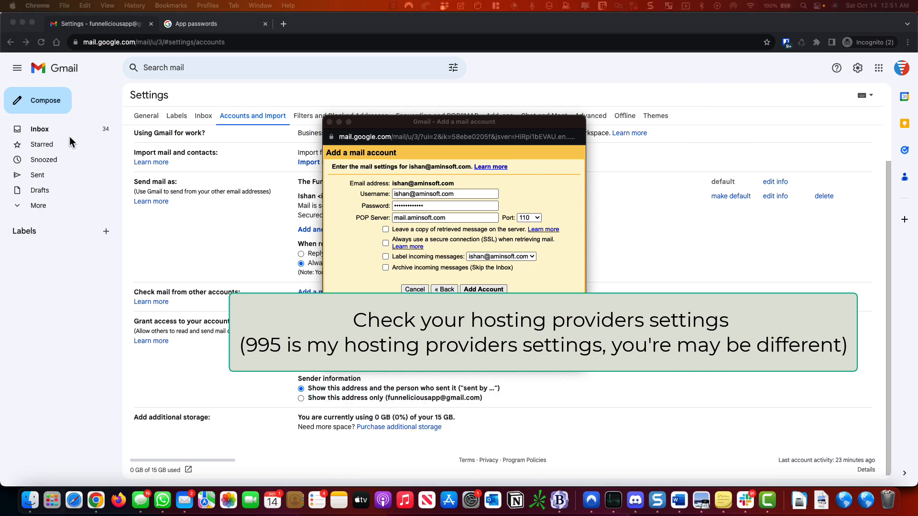
- Set the POP server port to 995, turn on SSL and labelling of incoming messages, and add the account
left_click(536, 219)
left_click(536, 219)
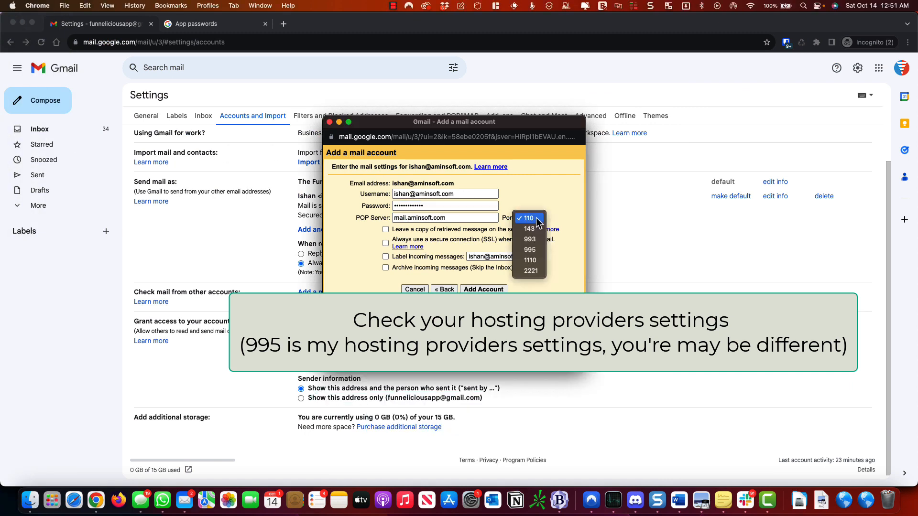
left_click(530, 249)
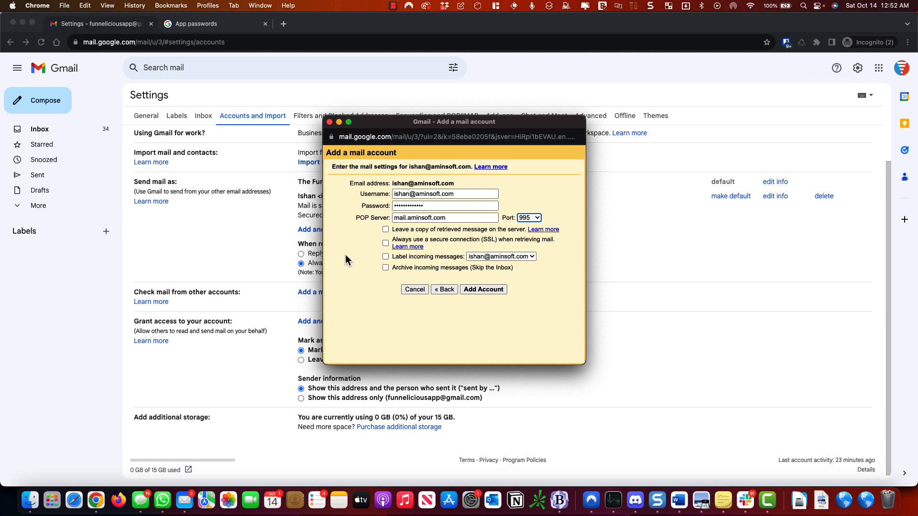
left_click(385, 243)
left_click(386, 256)
left_click(483, 285)
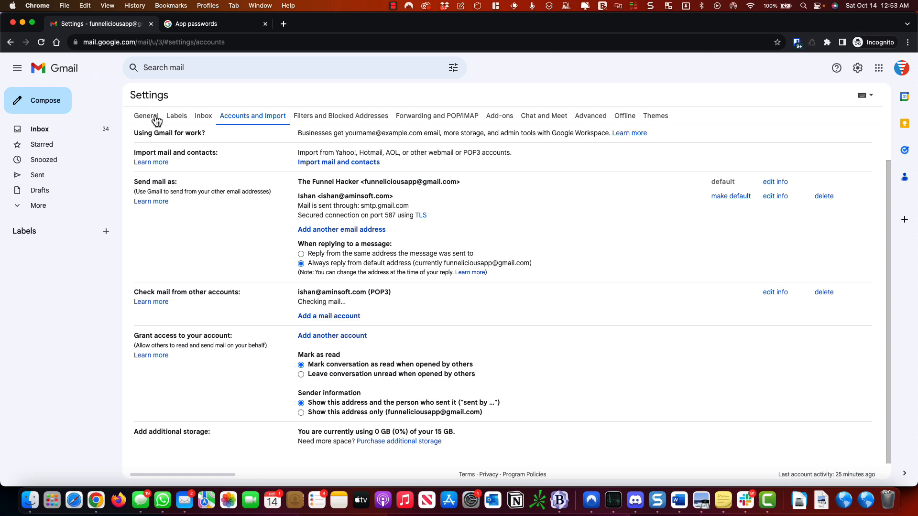
- Compare the Gmail inbox with the Roundcube inbox, and open the custom-domain label's messages in Gmail
left_click(56, 72)
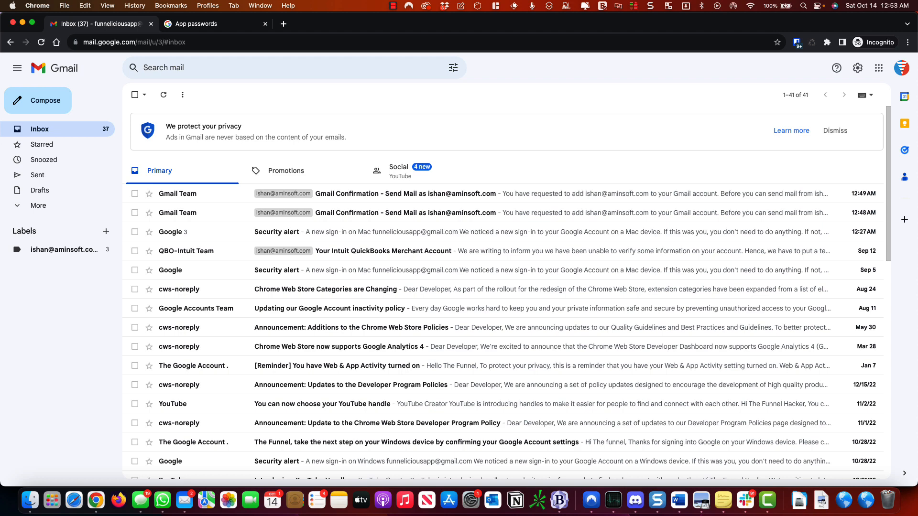
left_click_drag(1, 33, 464, 35)
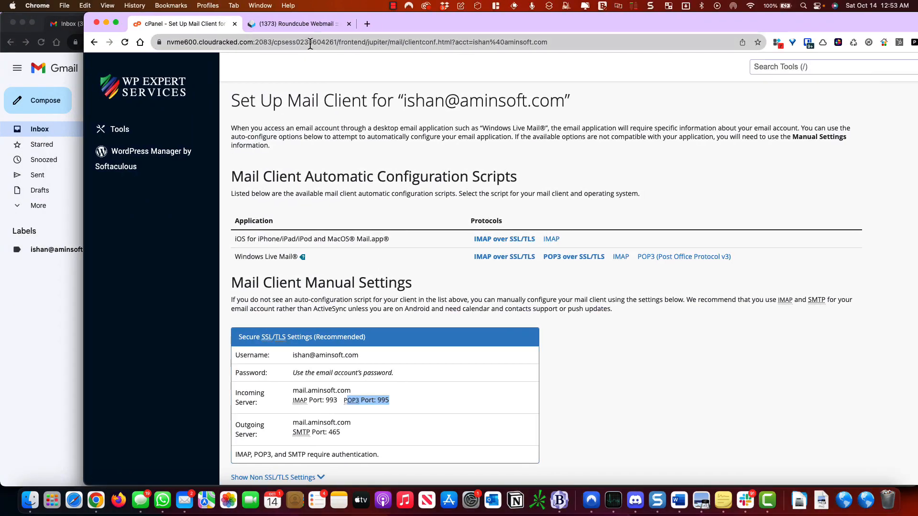
left_click(288, 24)
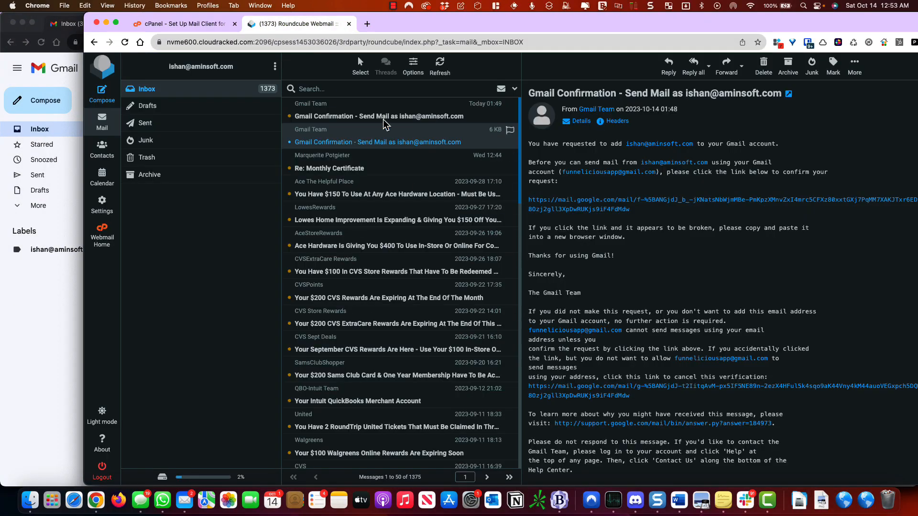
left_click(144, 124)
left_click(144, 90)
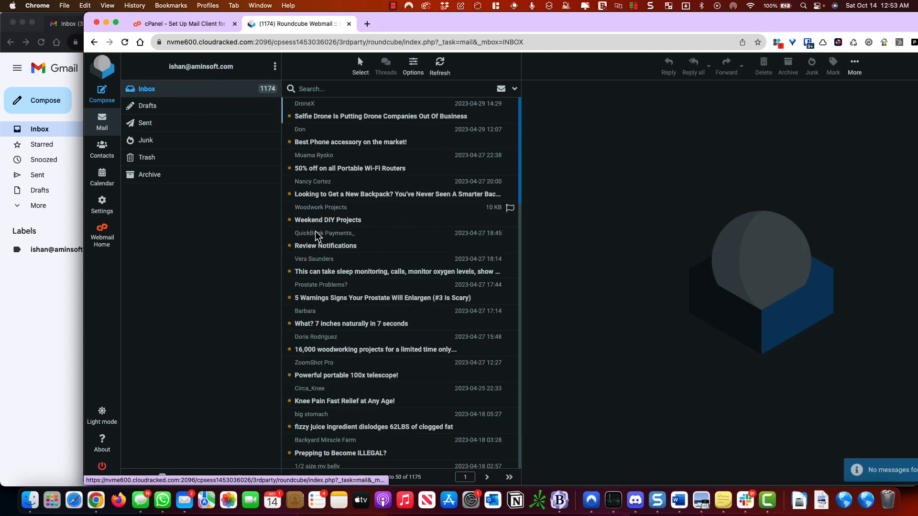
left_click_drag(544, 25, 520, 122)
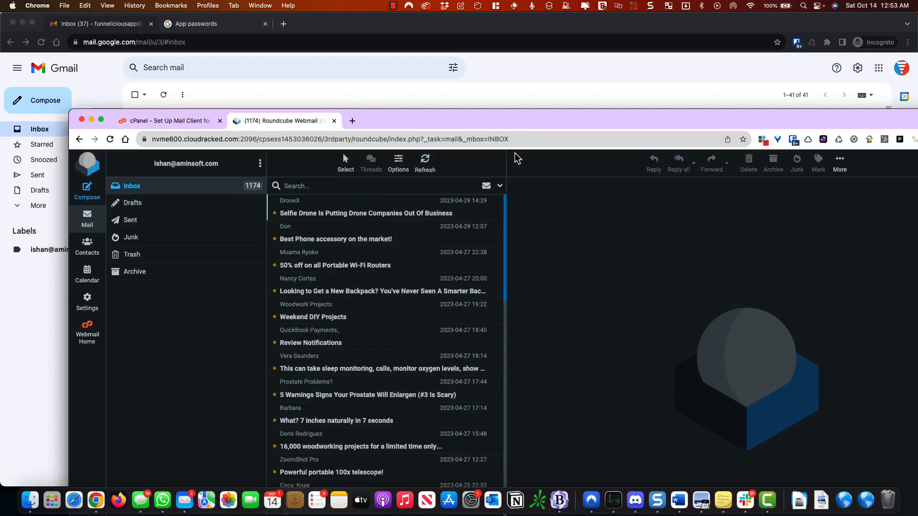
left_click(562, 94)
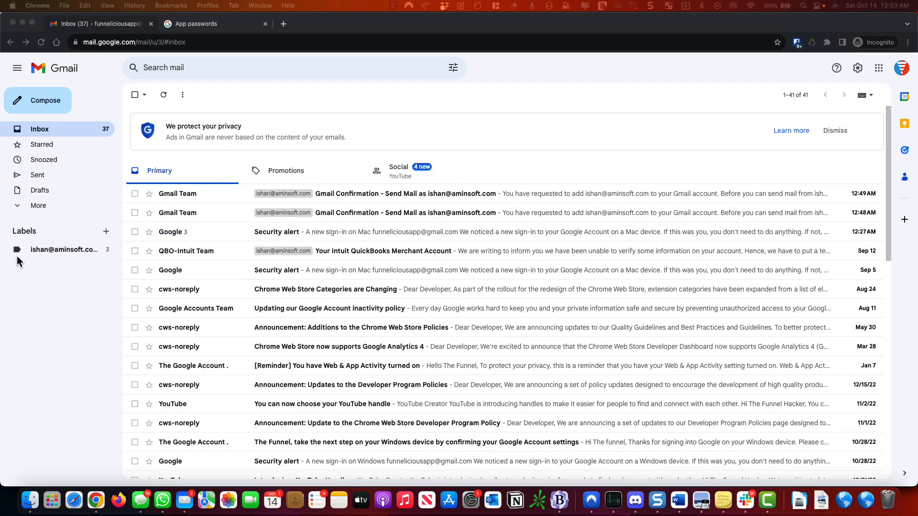
left_click(59, 248)
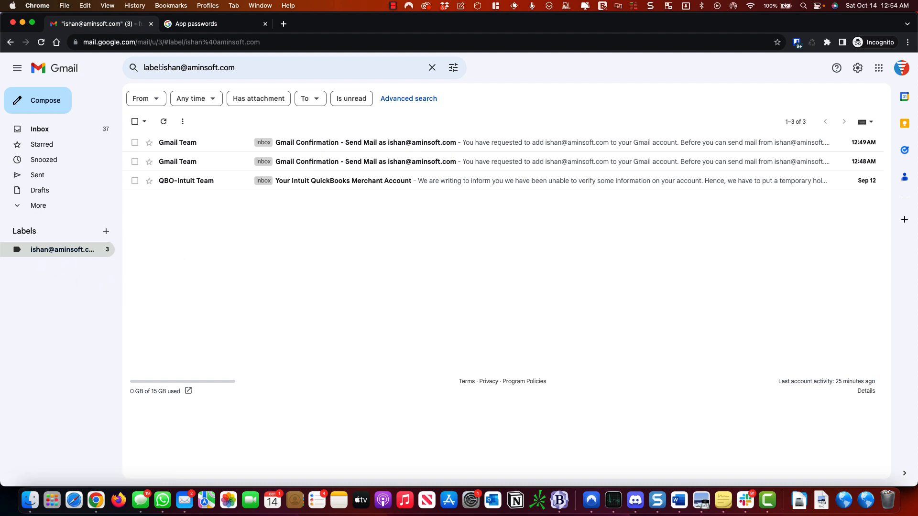
- Compose a new email to a sample recipient address with the subject "Test"
left_click(43, 106)
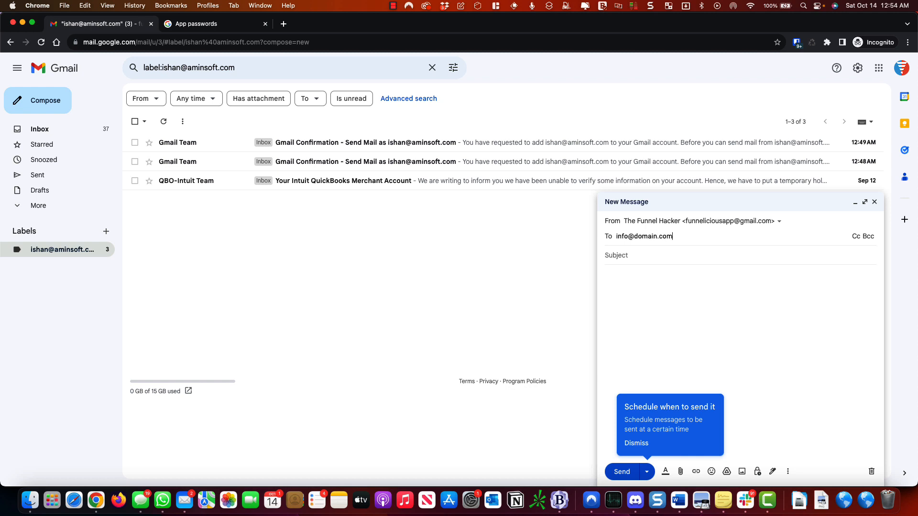
key("Return")
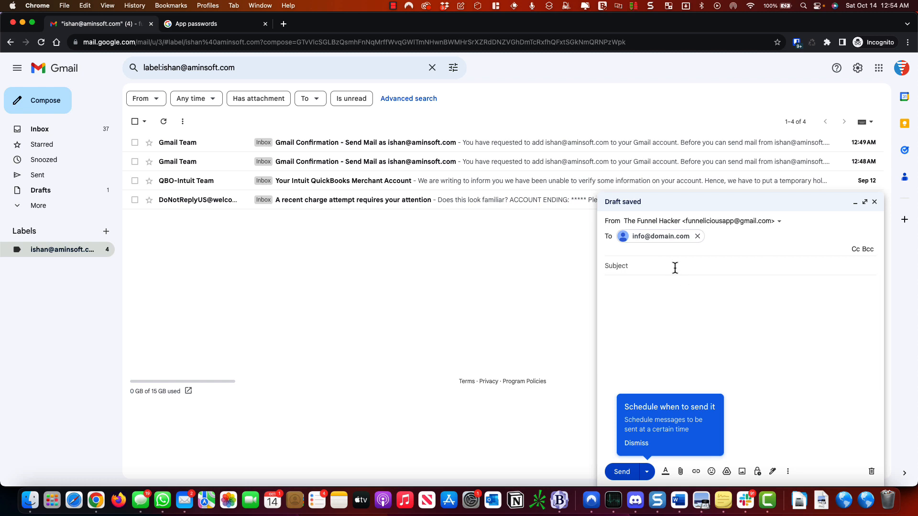
left_click(672, 266)
type("Test")
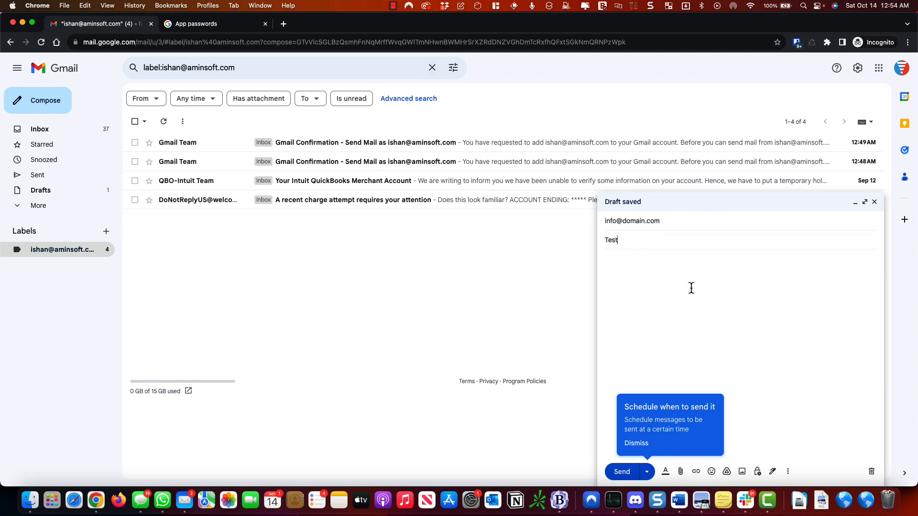
- Open Gmail's full settings at Accounts and Import while leaving the Test draft open
left_click(857, 68)
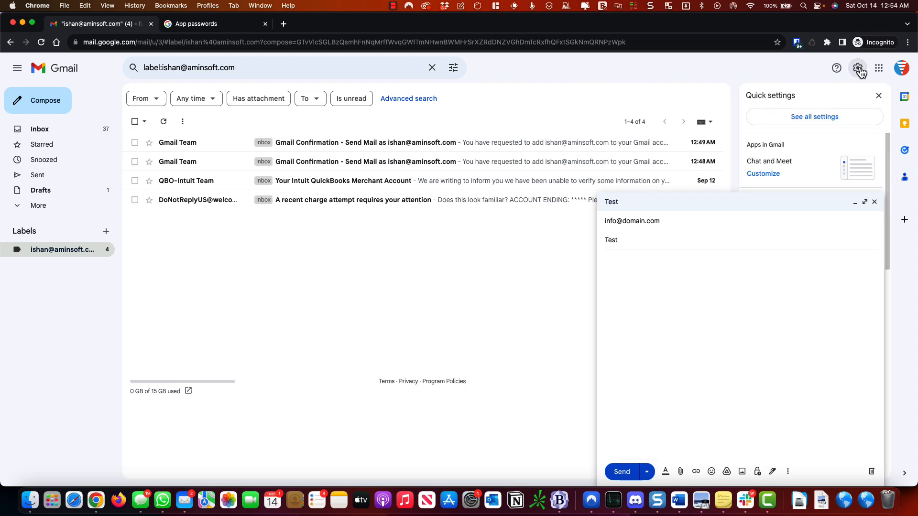
left_click(825, 118)
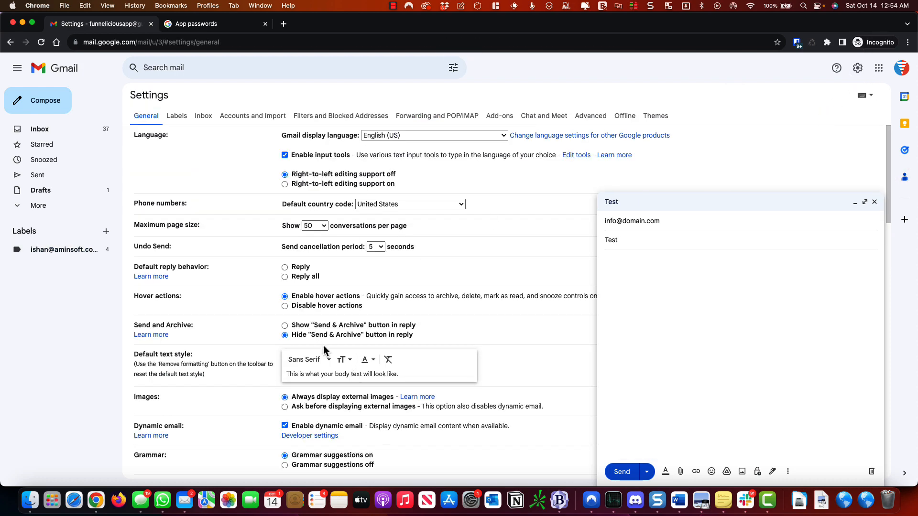
scroll(341, 343, "down", 2)
left_click(242, 117)
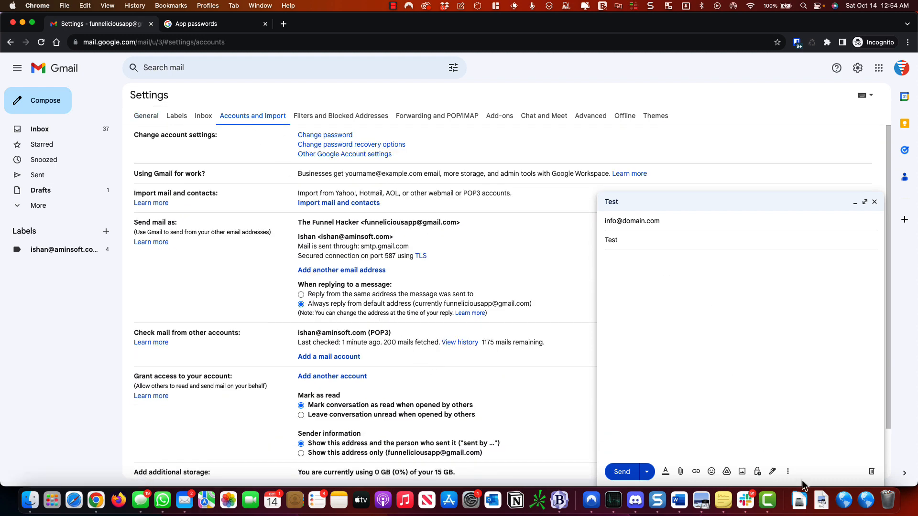
- Close the Test draft and set the reply option to "Reply from the same address the message was sent to"
left_click(874, 202)
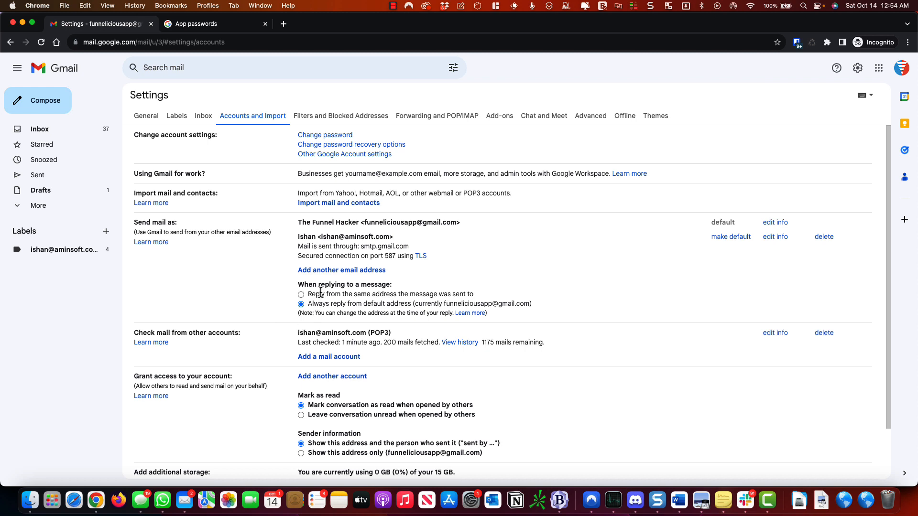
left_click_drag(135, 222, 159, 222)
left_click(406, 295)
left_click(301, 294)
left_click_drag(309, 295, 475, 295)
left_click(508, 365)
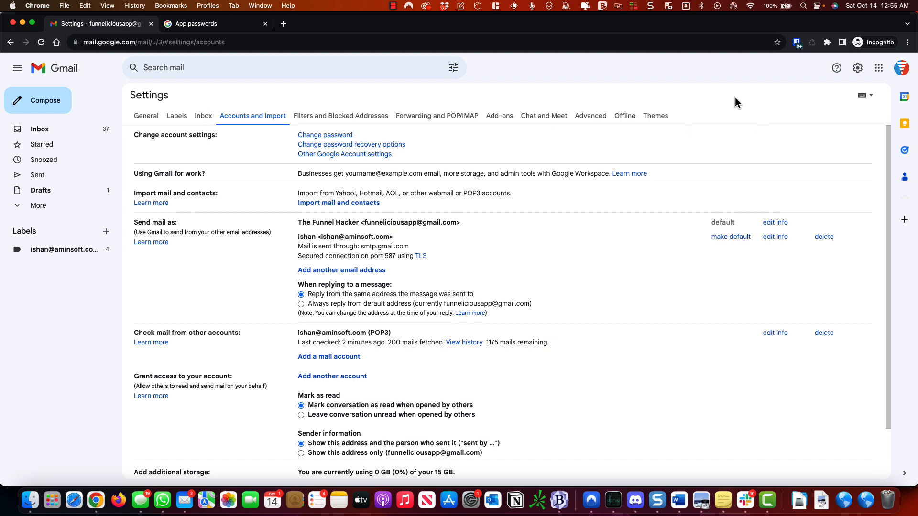
- Leave the settings for the inbox and open the messages under the custom-domain account's label
scroll(449, 330, "down", 3)
scroll(134, 239, "up", 3)
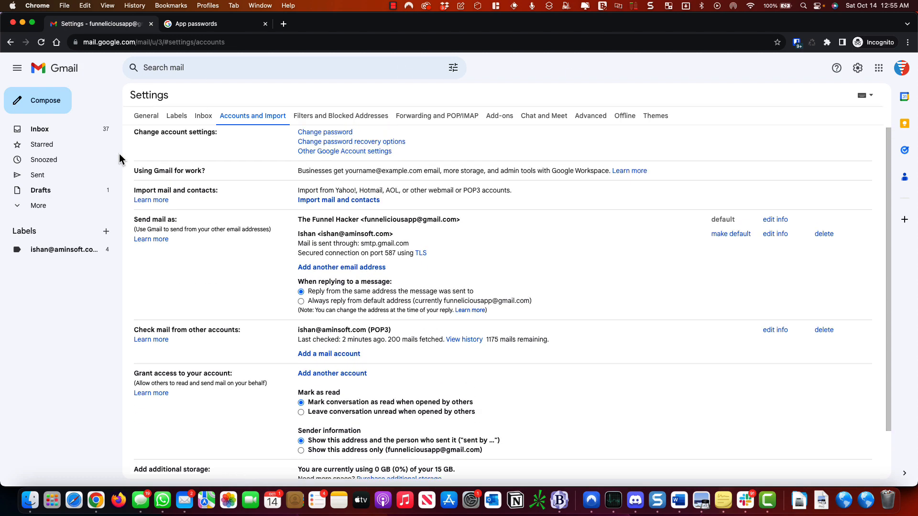
left_click(35, 129)
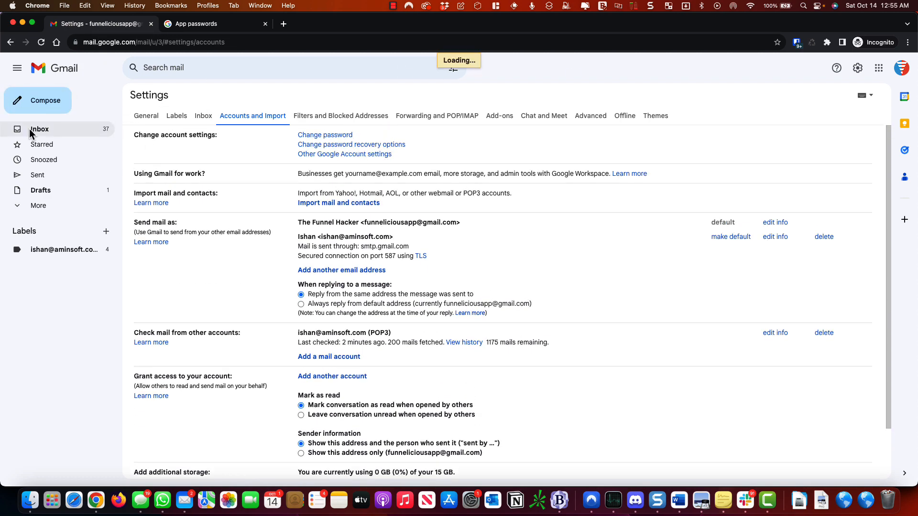
left_click(64, 251)
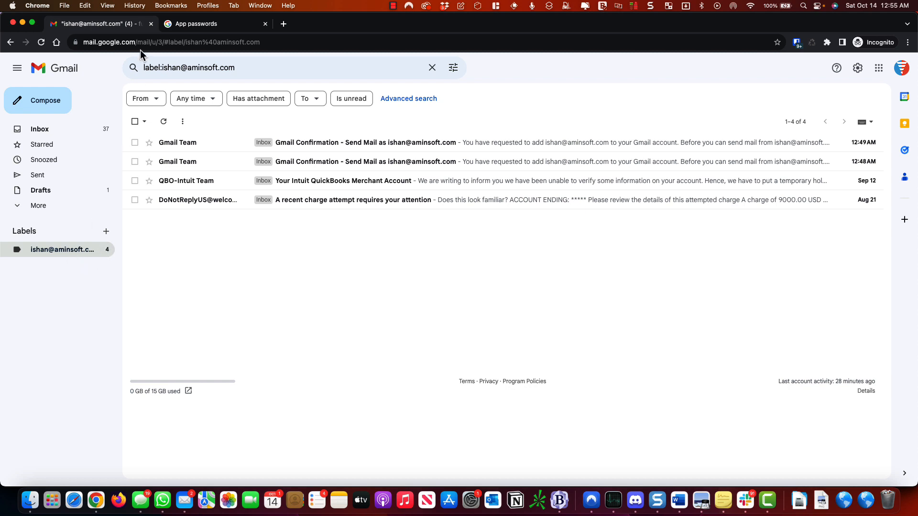
- Start a new message, switch its sender to the custom-domain address and back to the Gmail address, and close the message
left_click(41, 100)
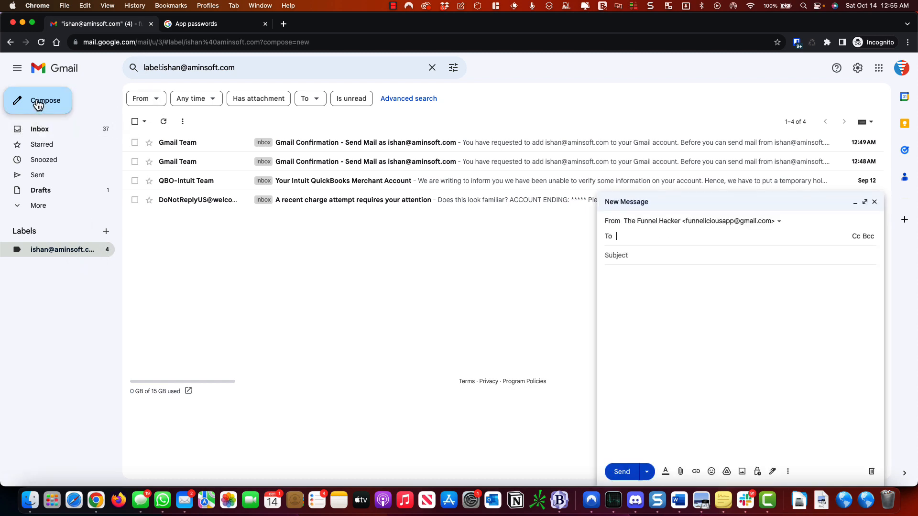
left_click(779, 223)
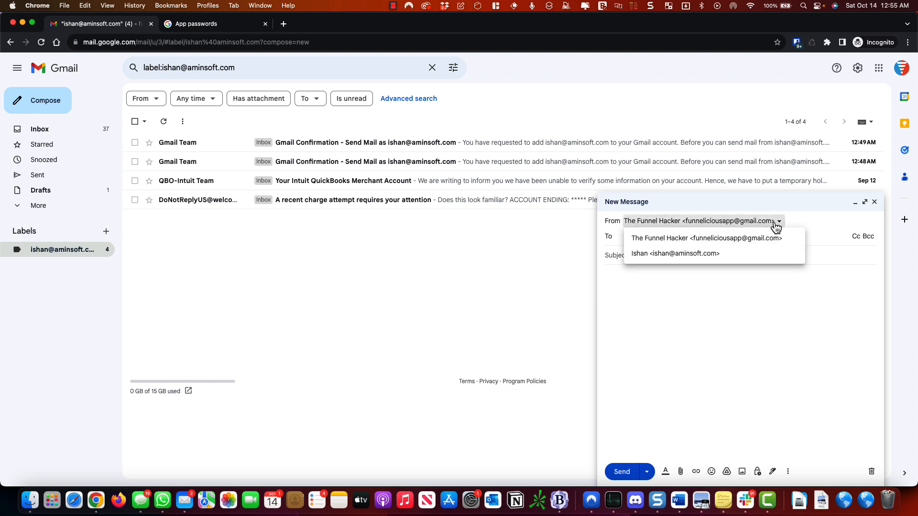
left_click(665, 254)
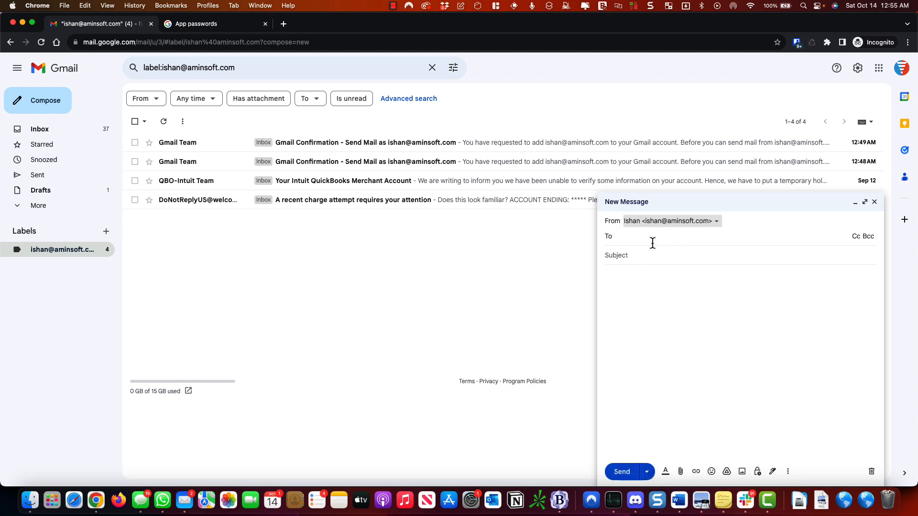
left_click(700, 221)
left_click(698, 238)
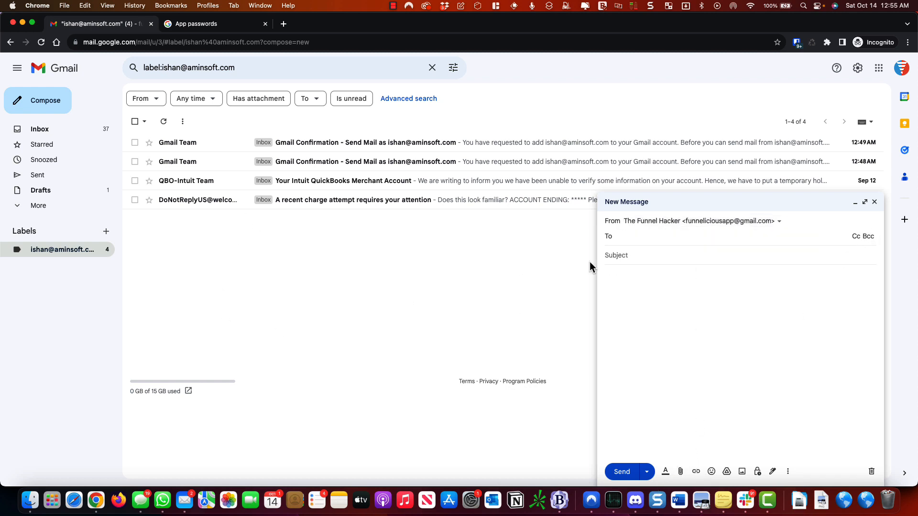
left_click(875, 202)
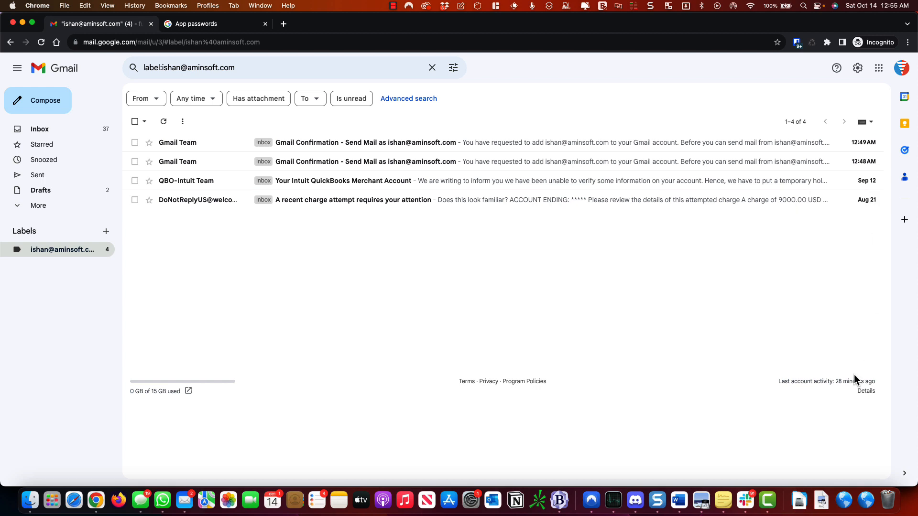